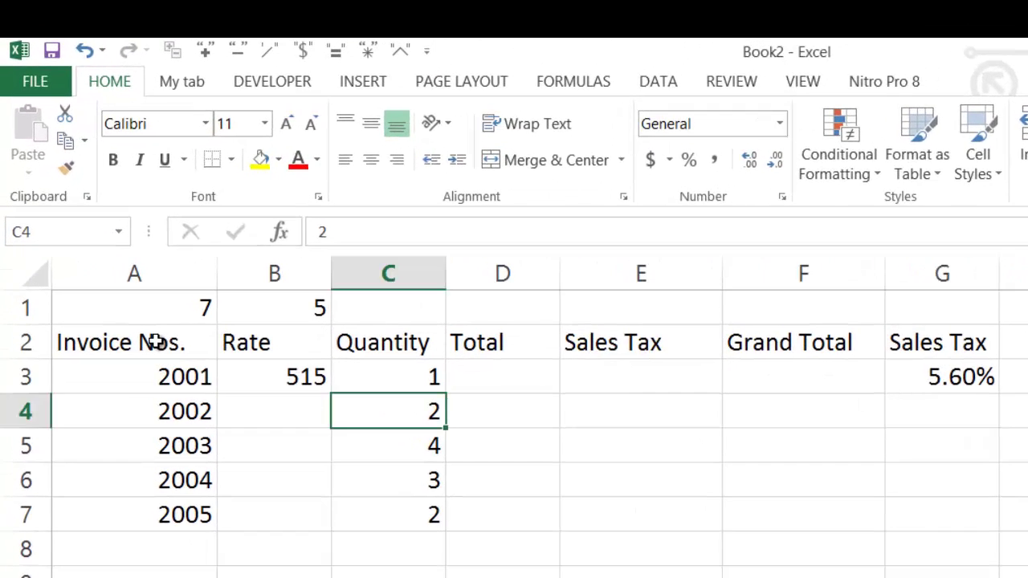
Examine the invoice table's column headers in row 2, the rate in B3 and the quantities in C3:C7
left_click(154, 341)
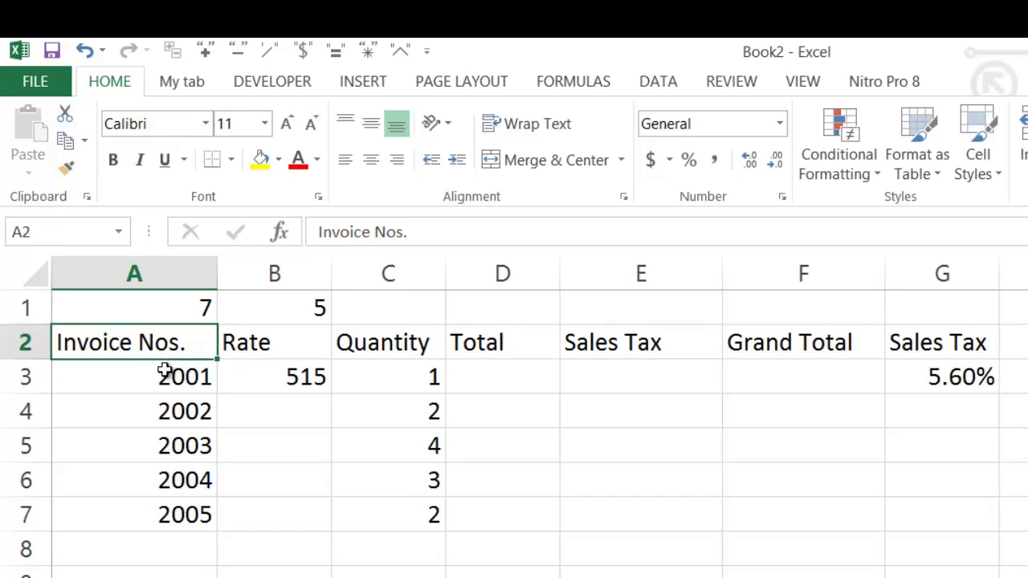
left_click(265, 342)
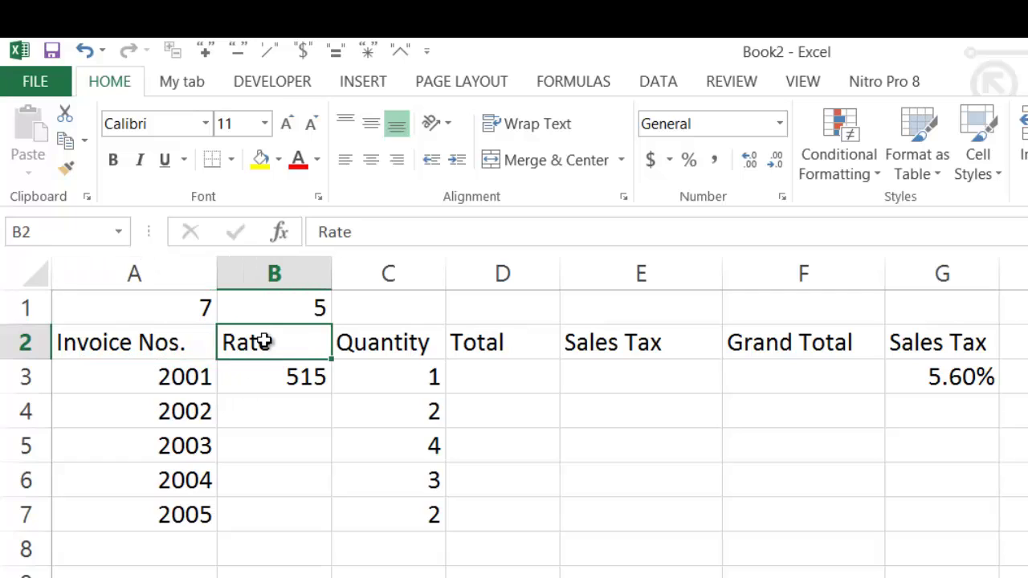
left_click(393, 344)
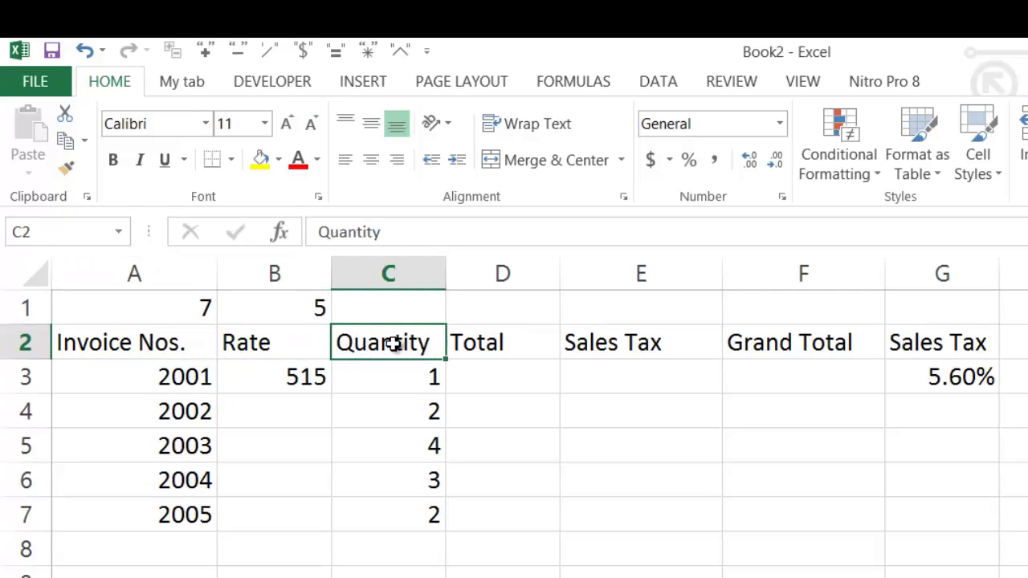
left_click(509, 343)
left_click(652, 344)
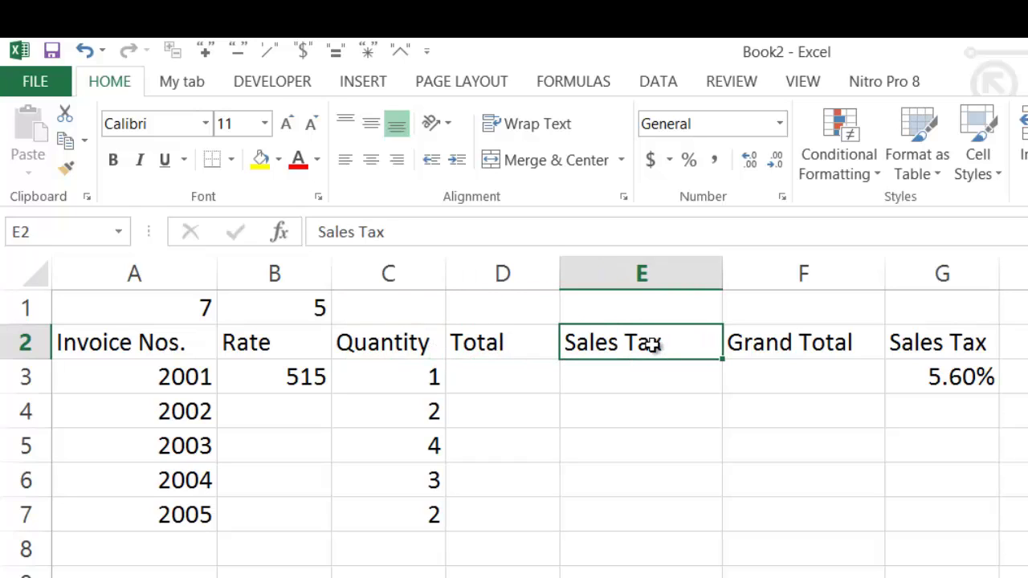
left_click(820, 343)
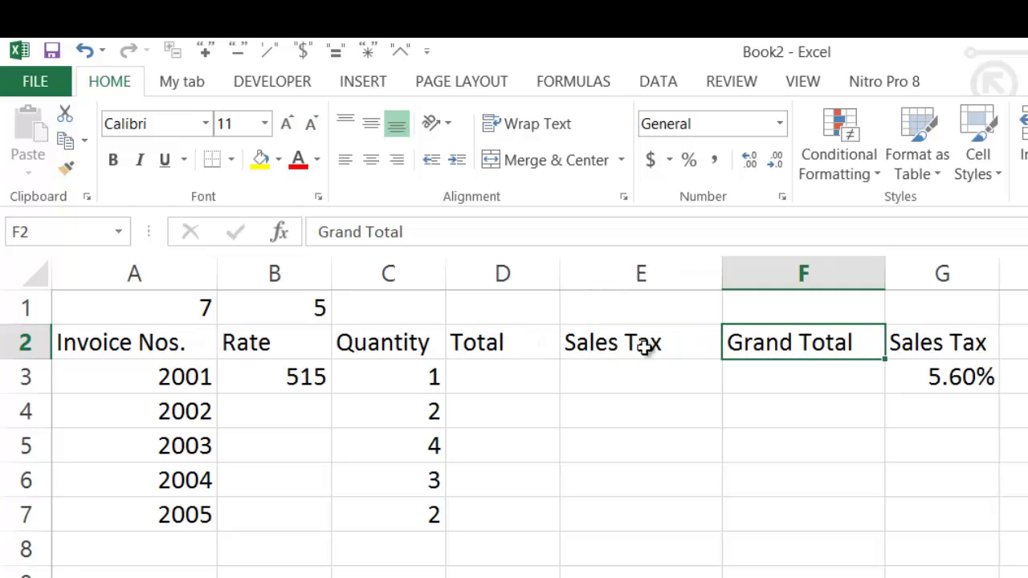
left_click(981, 344)
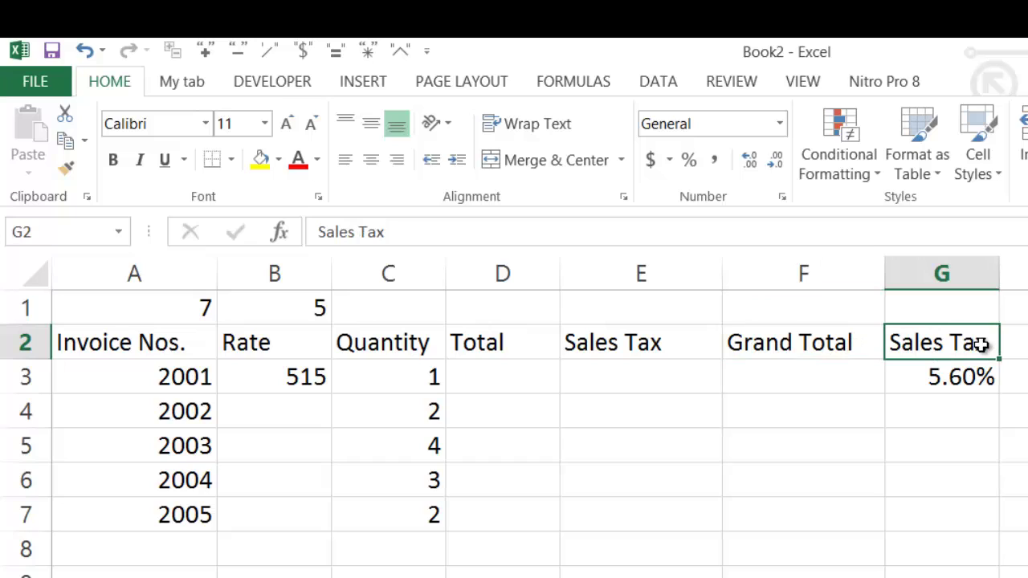
left_click(306, 381)
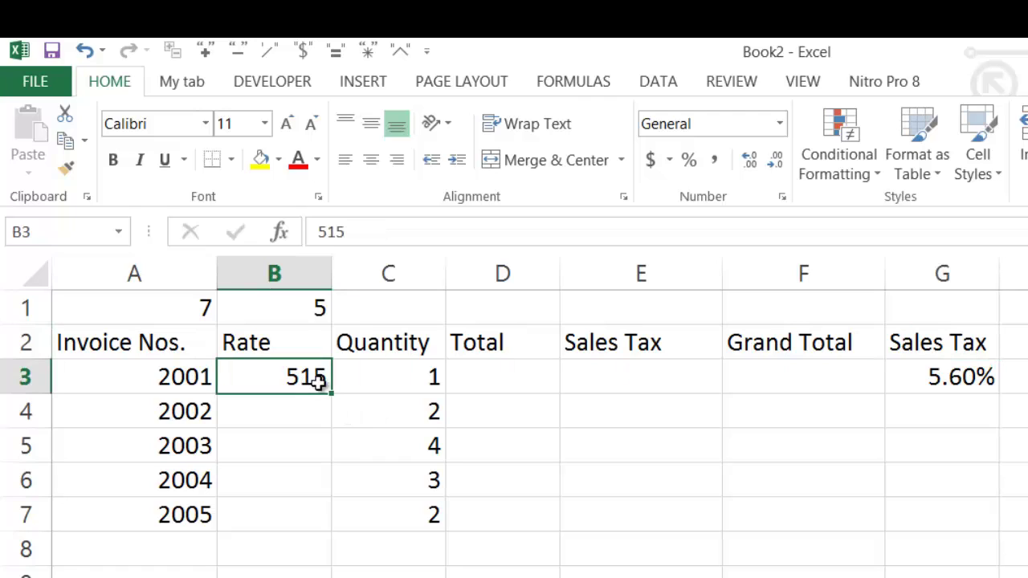
left_click(407, 381)
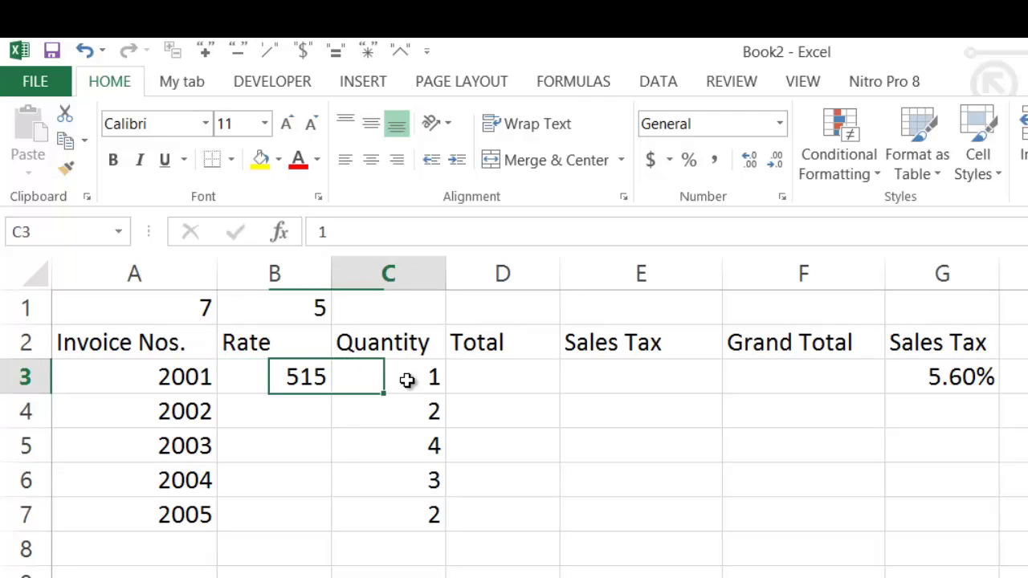
left_click(407, 406)
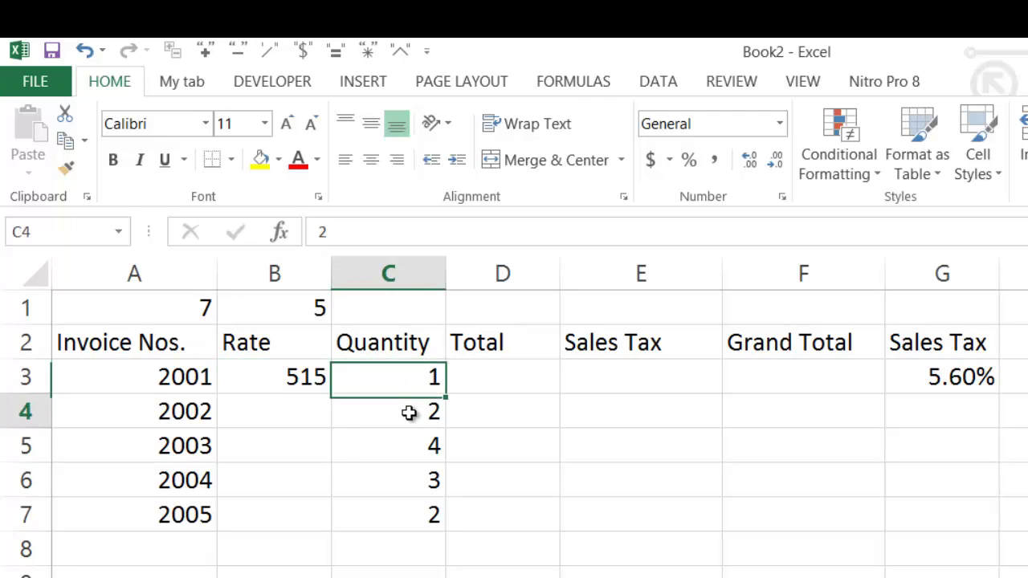
left_click(415, 451)
left_click(420, 487)
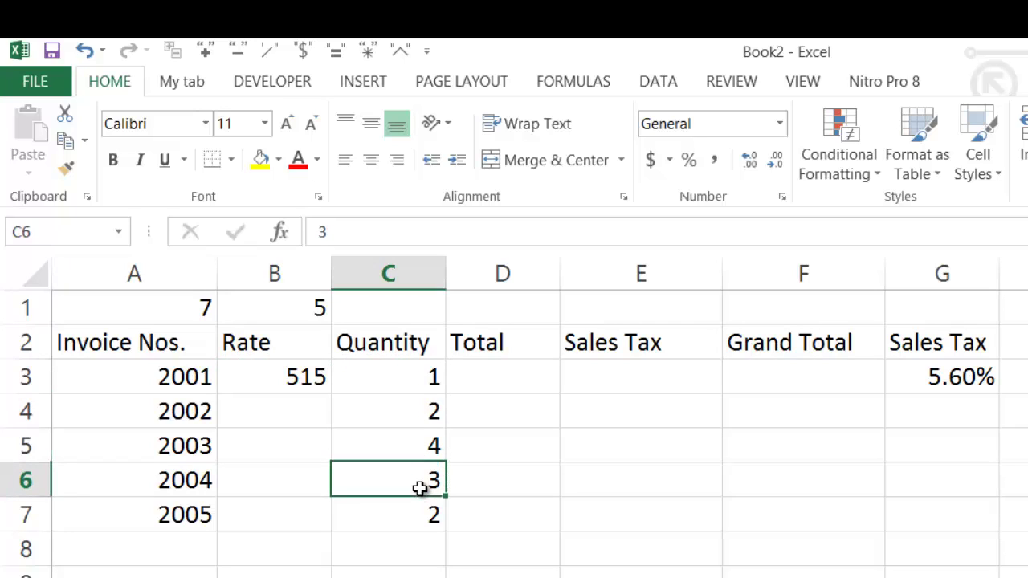
left_click(426, 514)
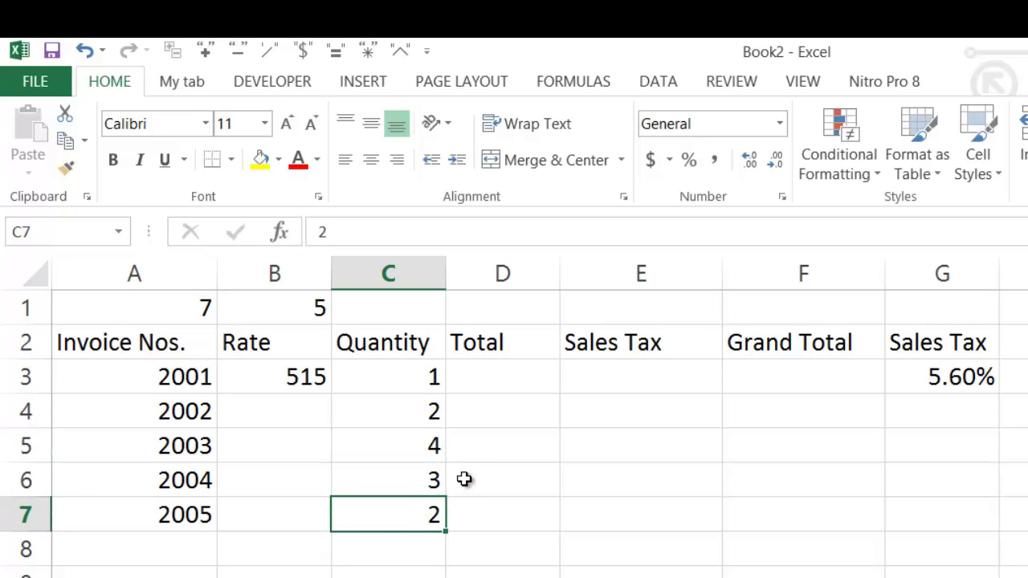
left_click(493, 375)
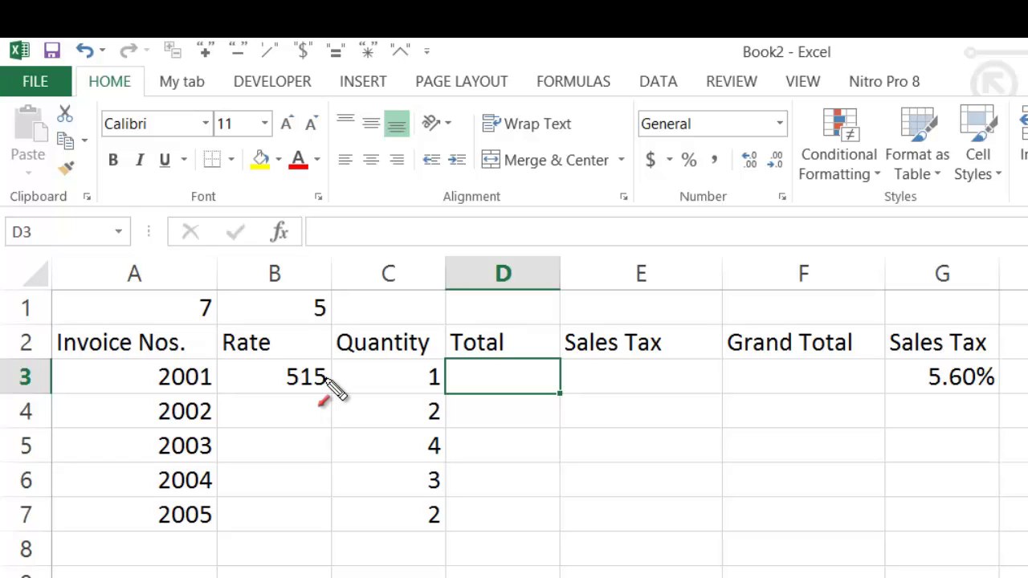
left_click_drag(320, 377, 428, 377)
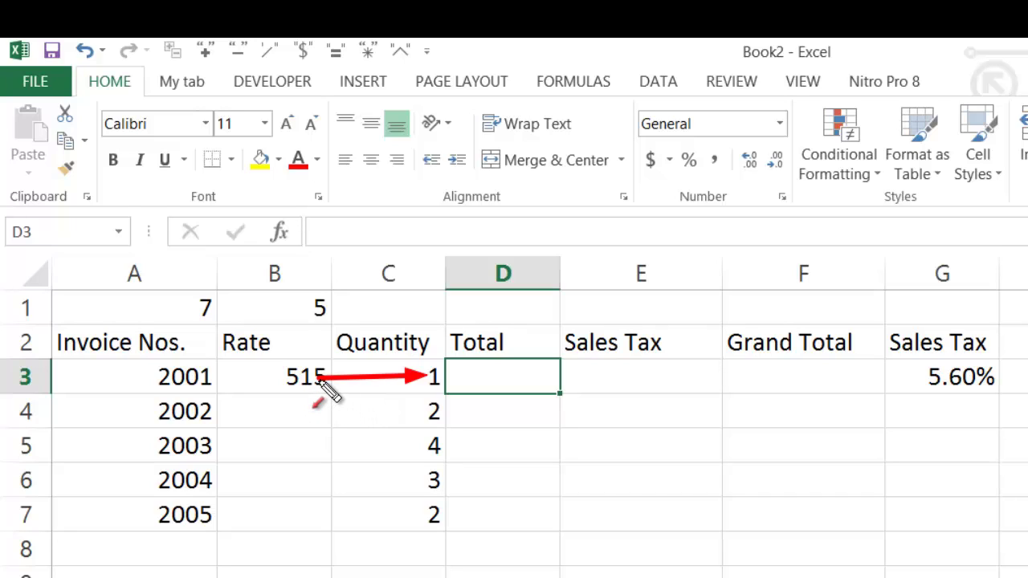
mouse_move(319, 377)
left_mouse_down()
mouse_move(367, 413)
mouse_move(431, 413)
left_mouse_up()
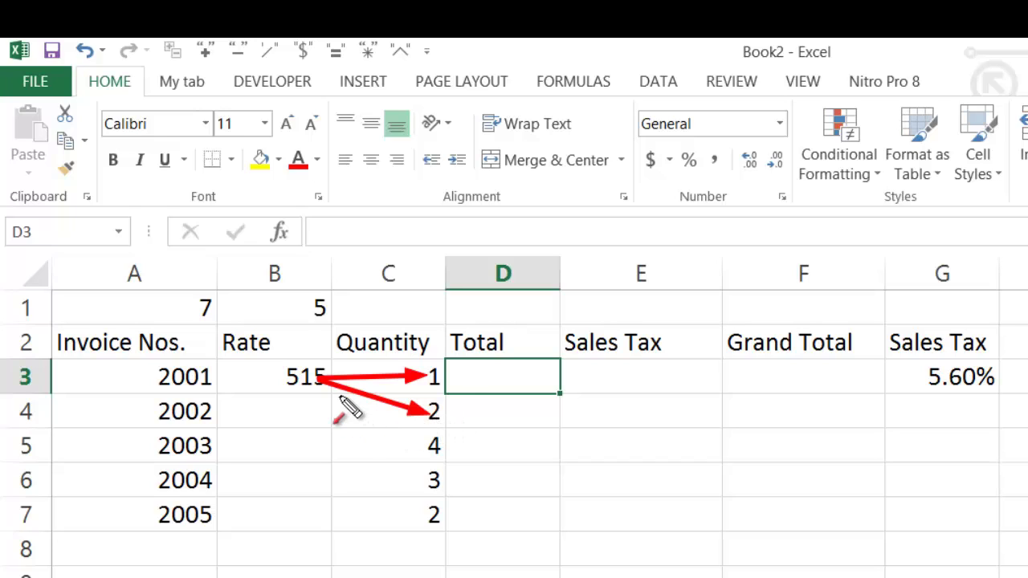
left_click_drag(322, 381, 414, 444)
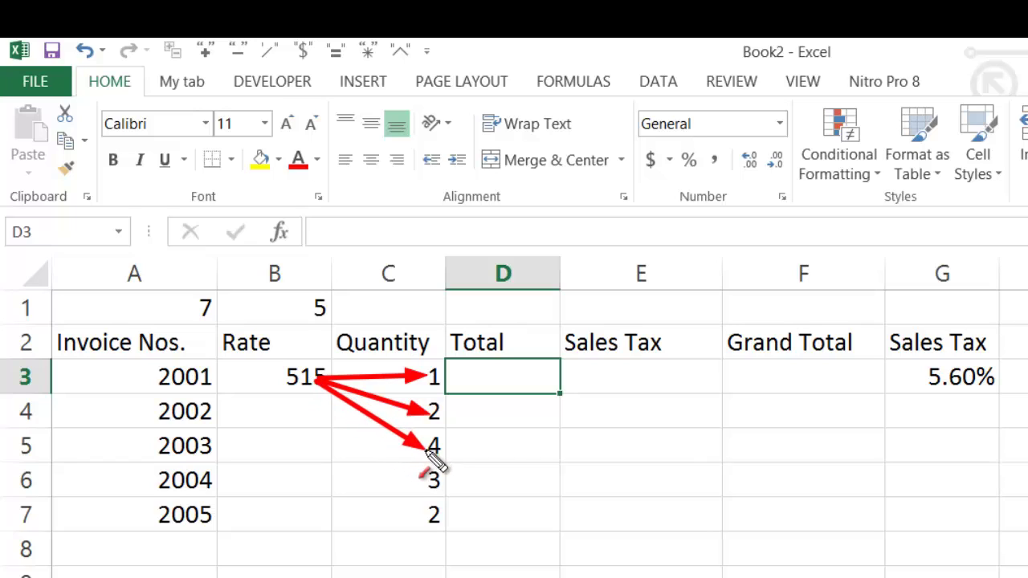
left_click_drag(332, 390, 436, 493)
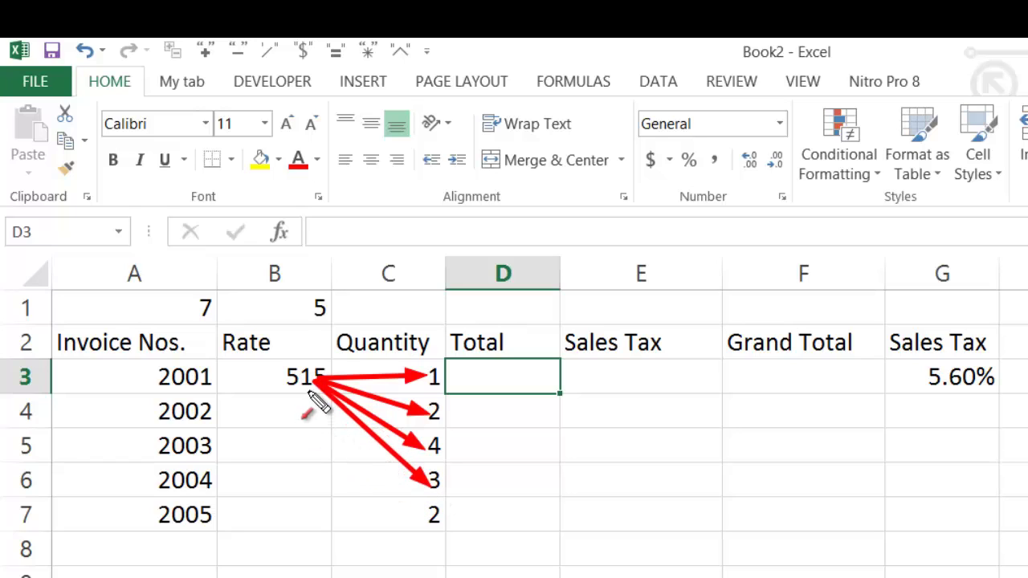
left_click_drag(313, 381, 424, 518)
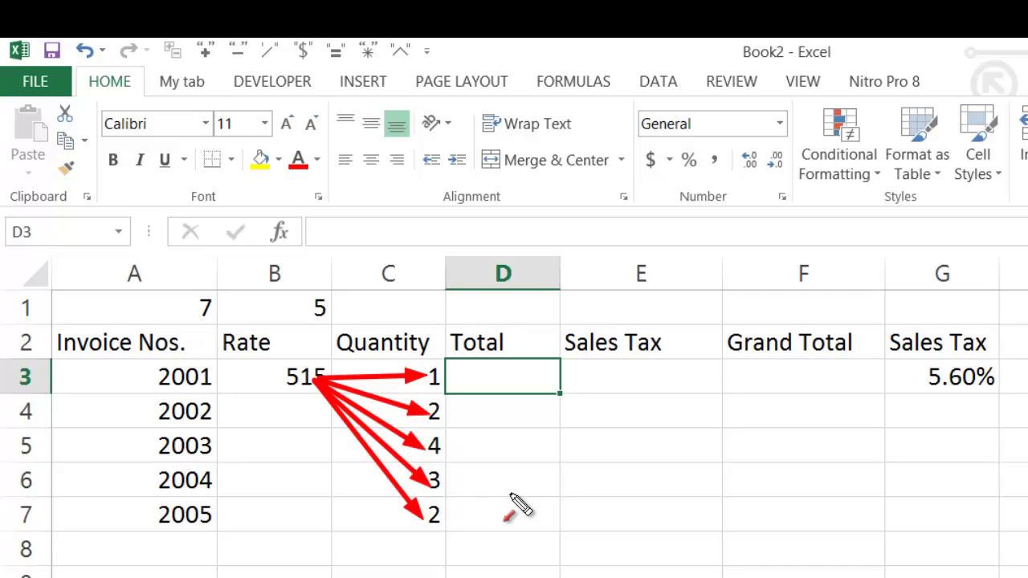
key("Escape")
type("a")
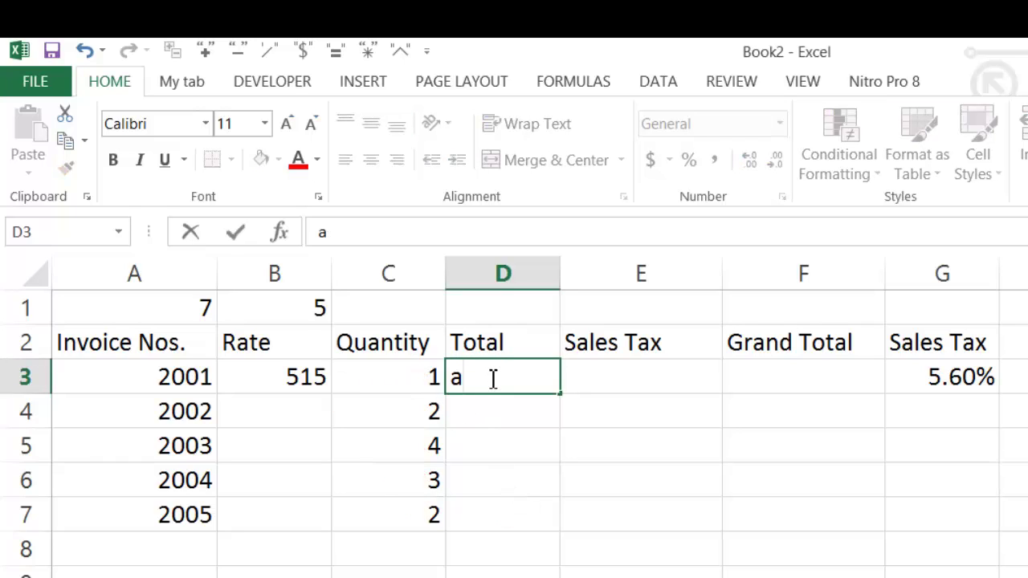
key("BackSpace")
left_click(503, 447)
Build the formula =C3*B3 in cell D3 to multiply the first invoice's quantity by the rate
left_click(498, 370)
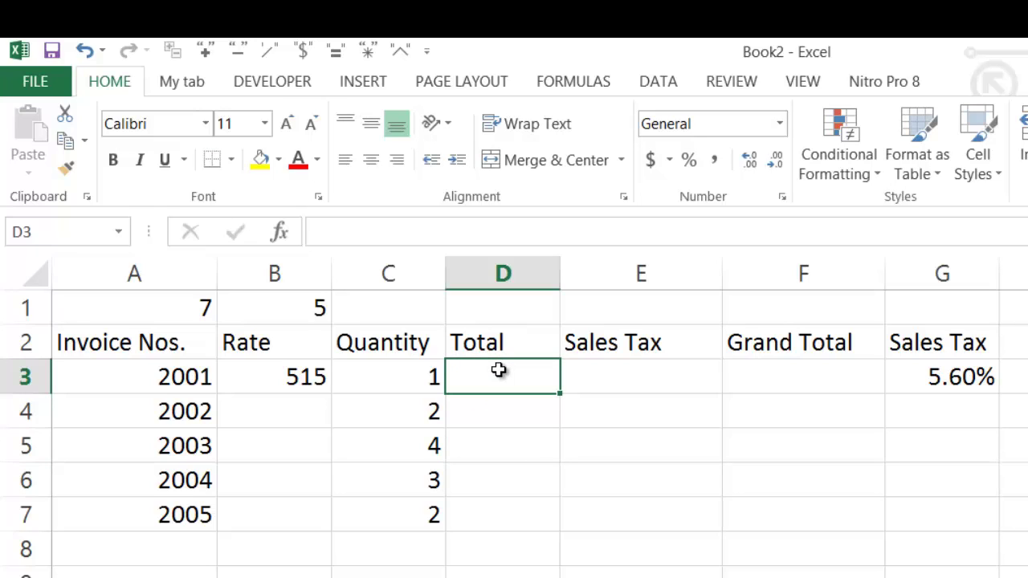
double_click(500, 371)
type("=")
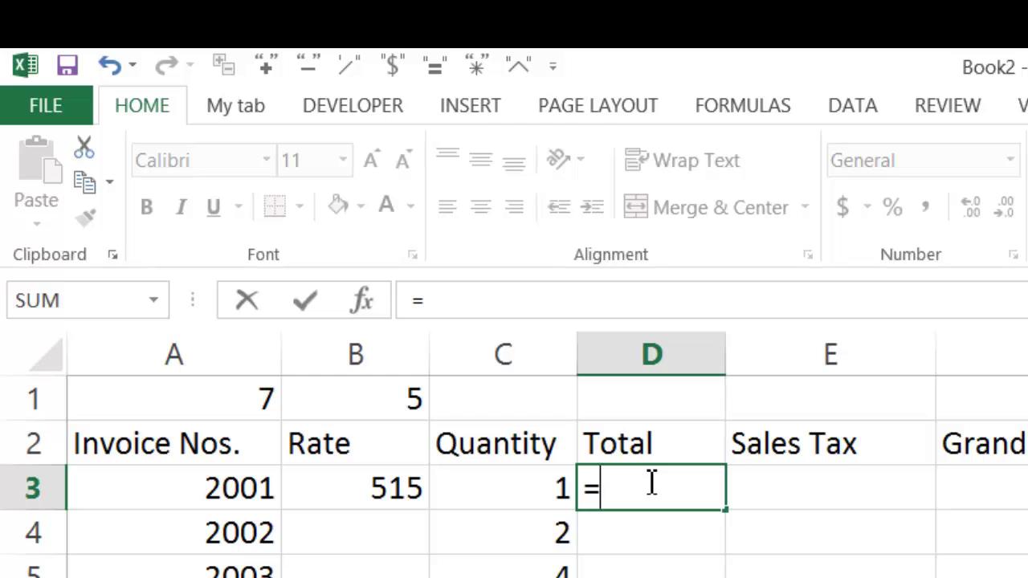
left_click(514, 482)
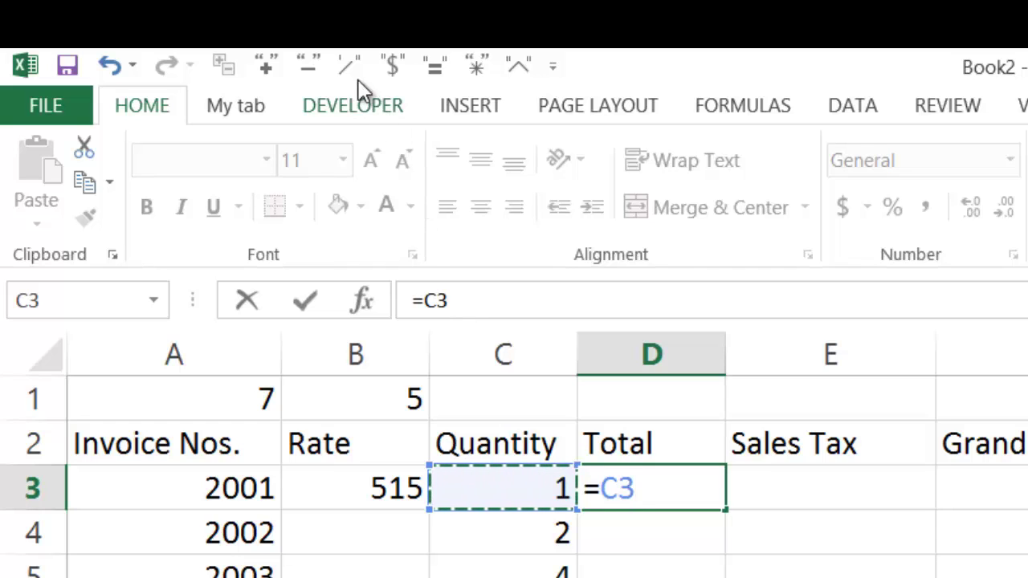
left_click(477, 67)
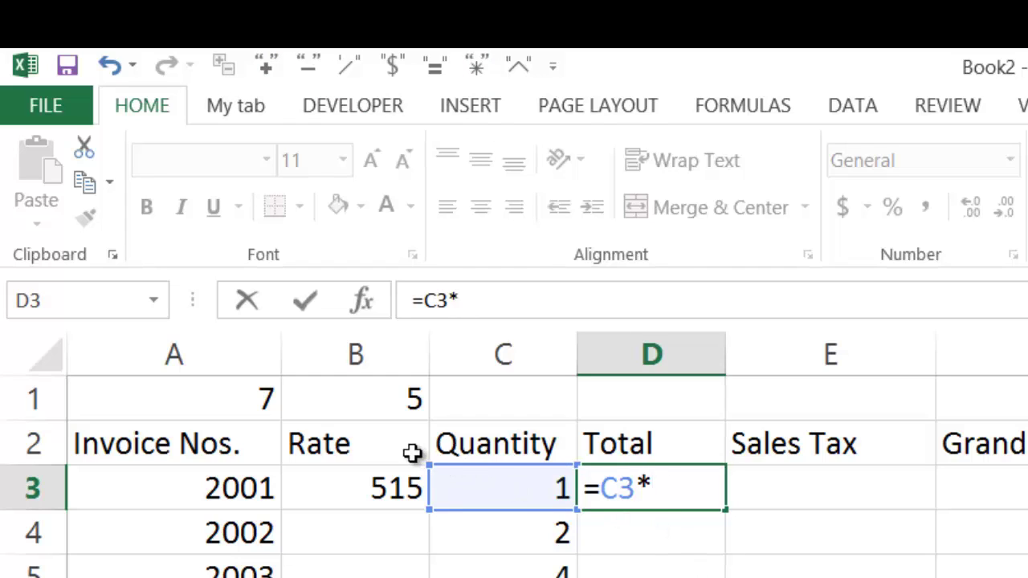
left_click(385, 489)
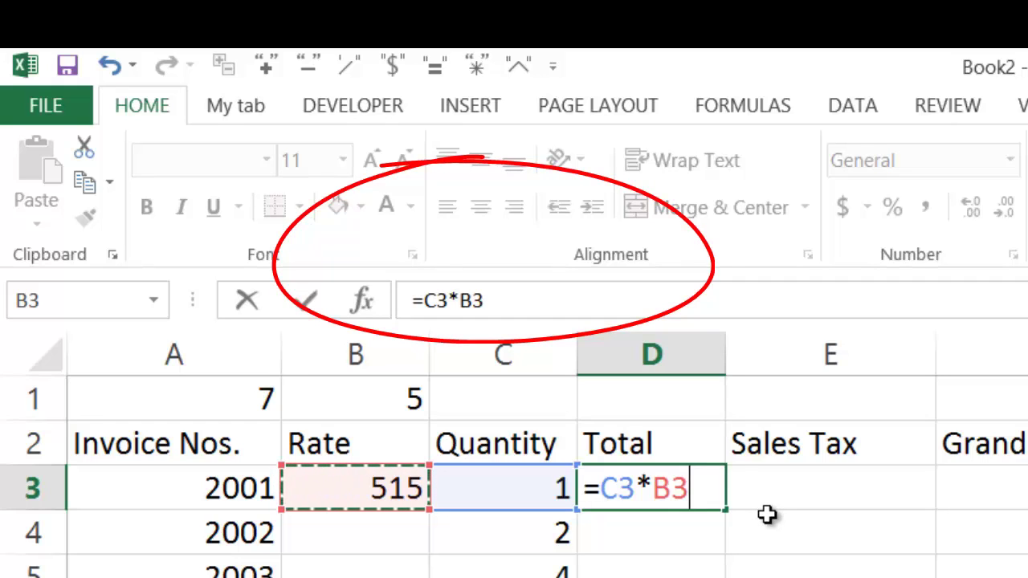
Make the rate reference absolute so the D3 formula reads =C3*$B$3, and commit it
key("F4")
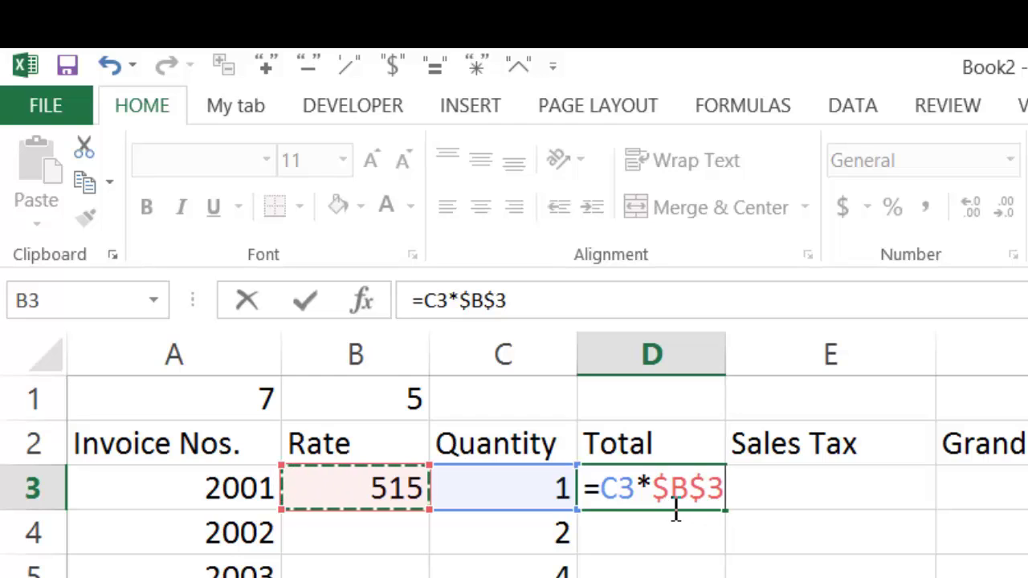
type("a")
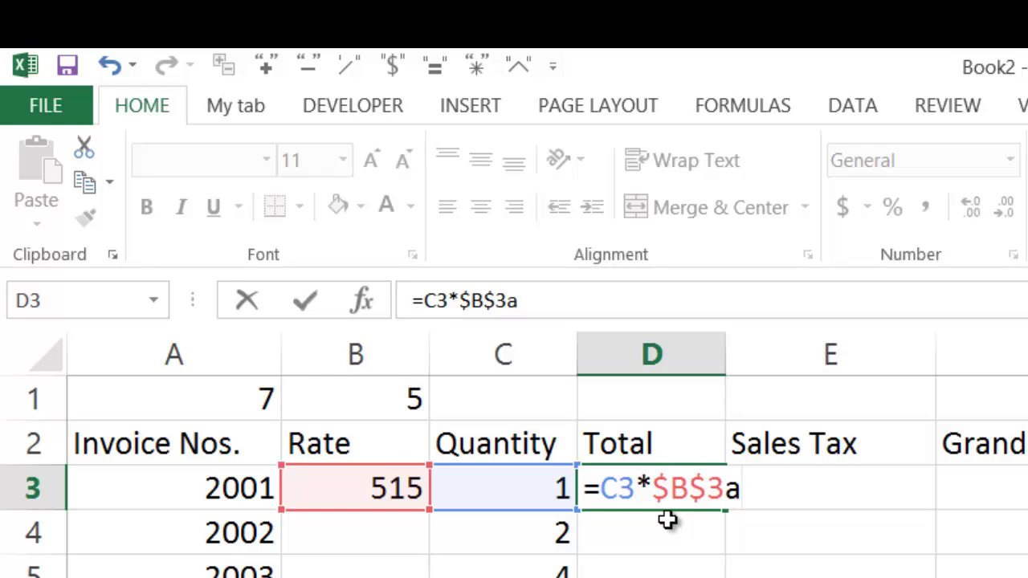
key("BackSpace")
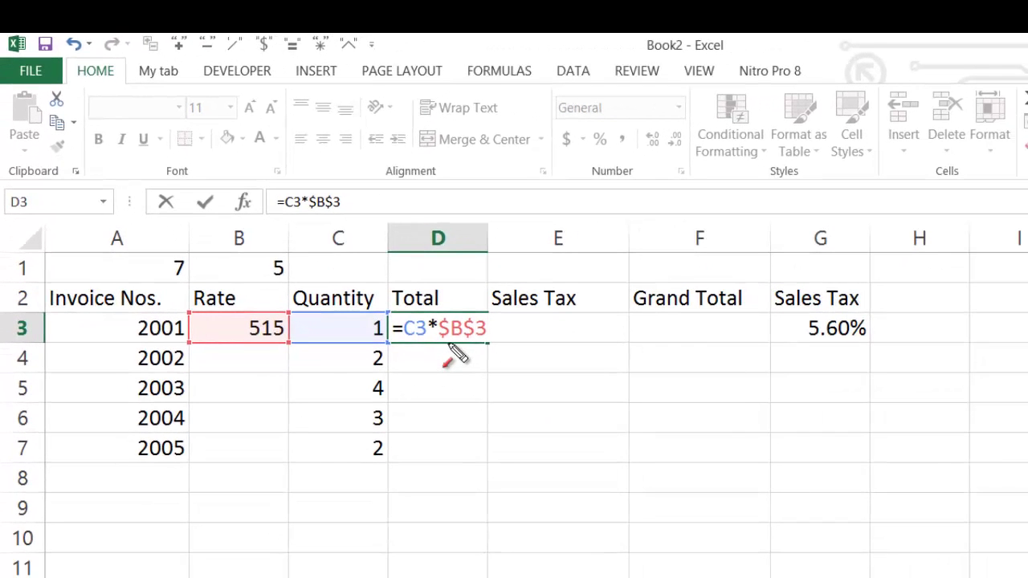
mouse_move(449, 347)
left_mouse_down()
mouse_move(443, 456)
mouse_move(453, 466)
left_mouse_up()
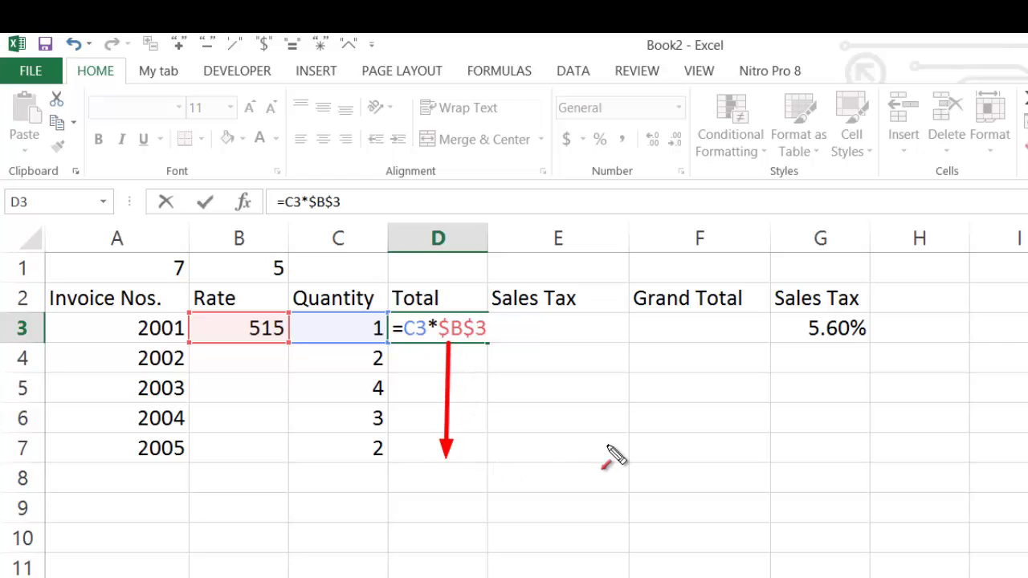
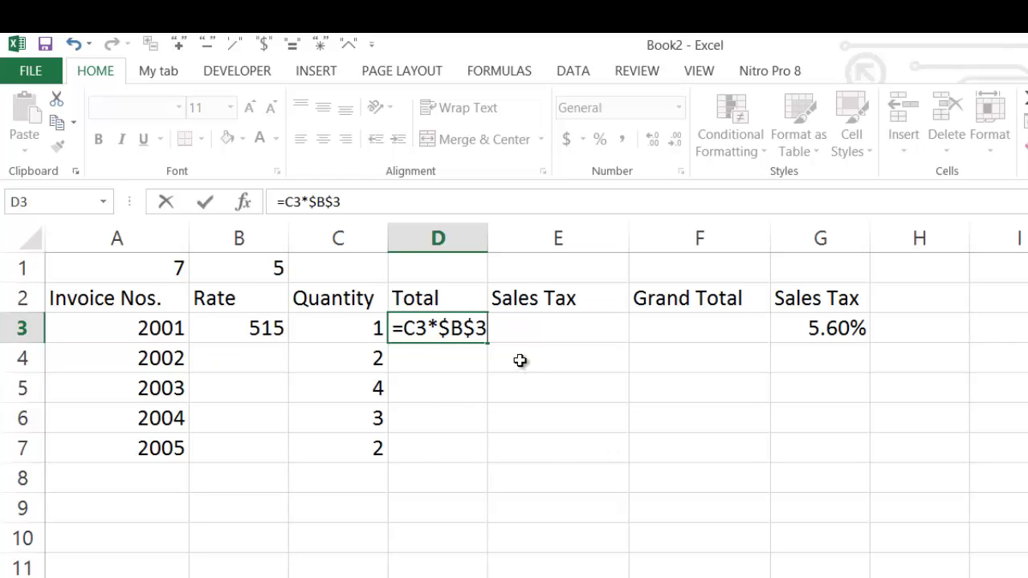
key("Return")
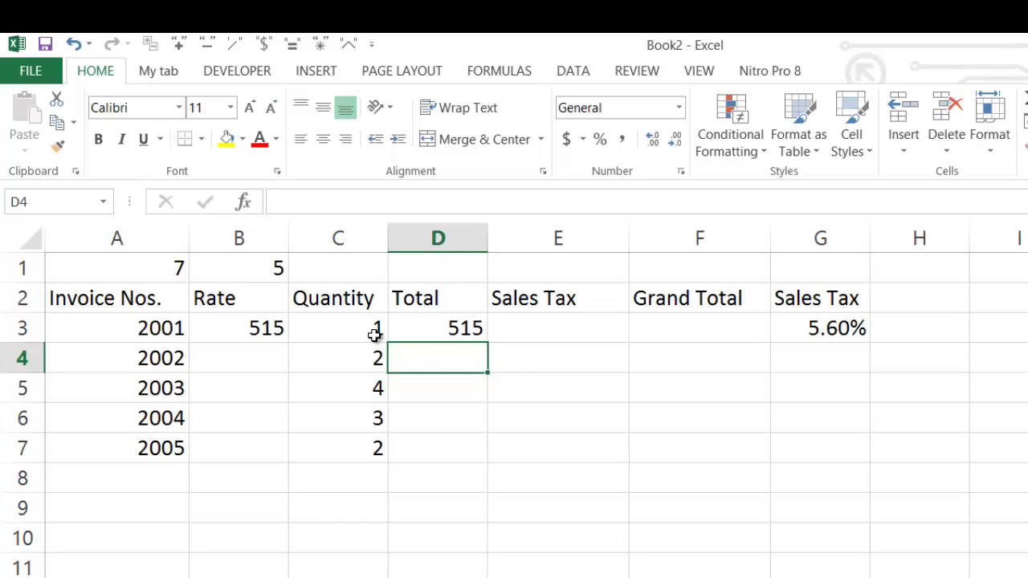
Fill the Total formula from D3 down through D7
left_click(464, 327)
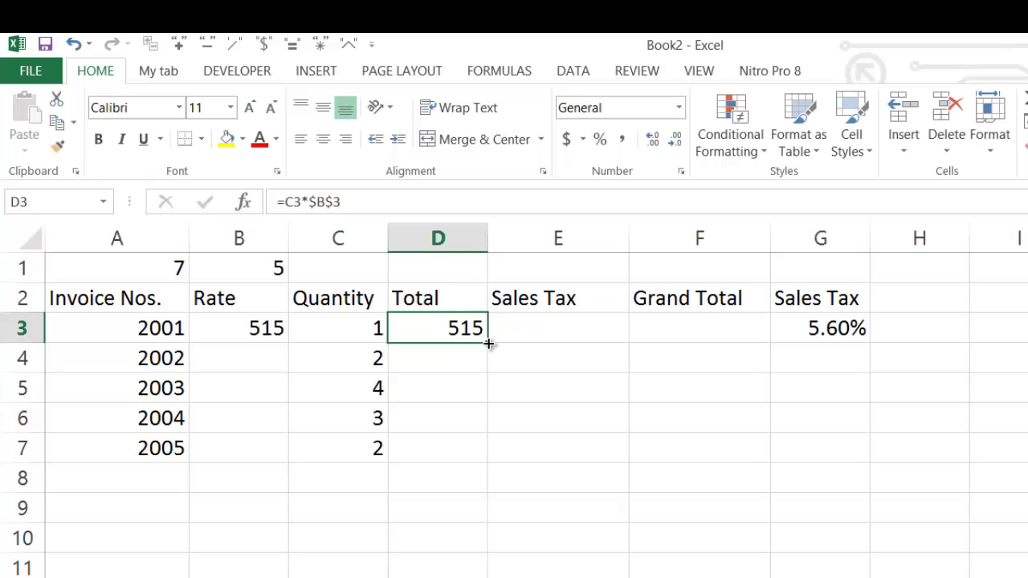
left_click_drag(488, 343, 500, 457)
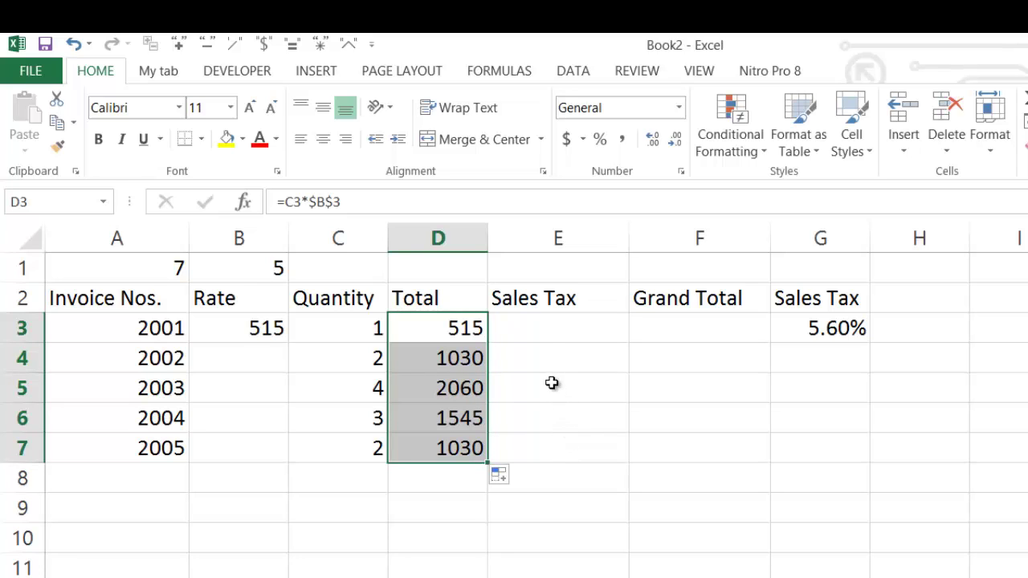
Examine the filled Total formulas in D4 and D5, checking their absolute reference to the rate cell B3
left_click(542, 329)
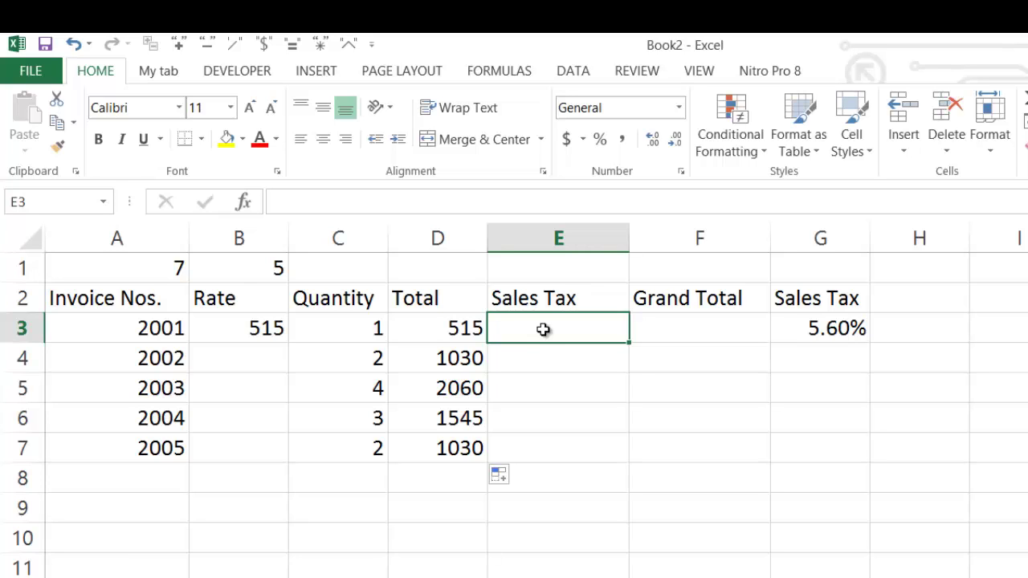
left_click(459, 361)
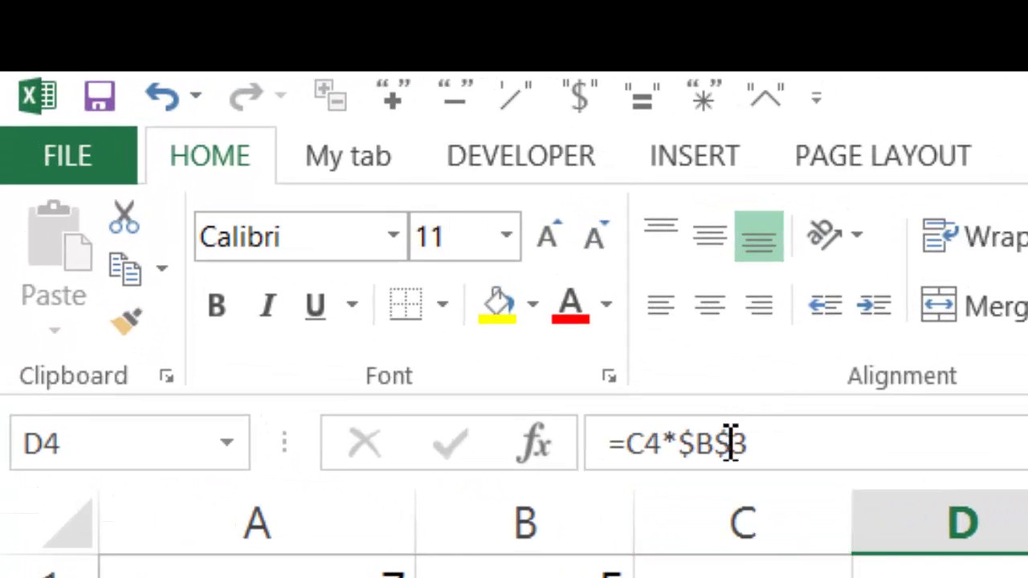
left_click_drag(681, 443, 821, 456)
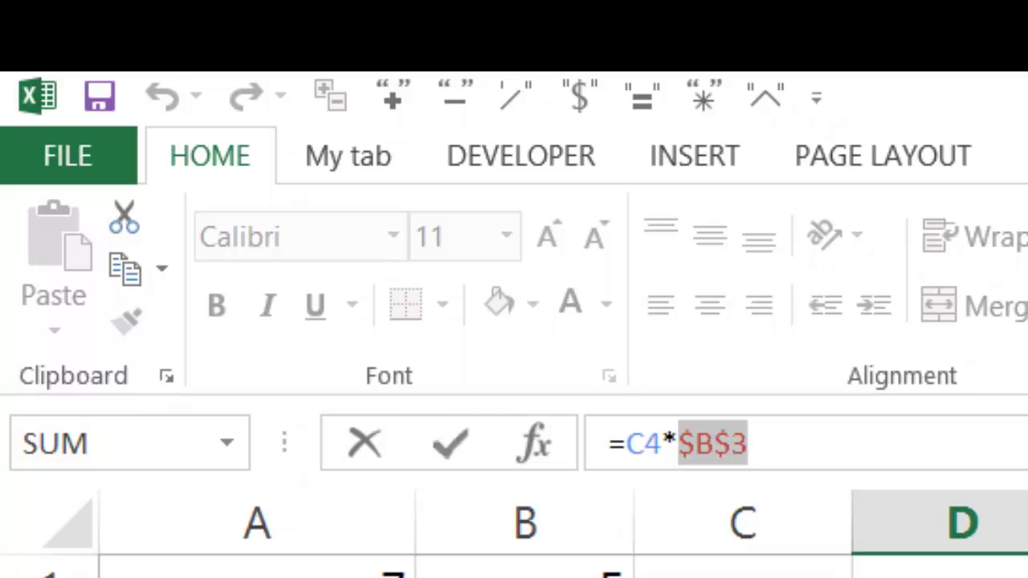
left_click(498, 428)
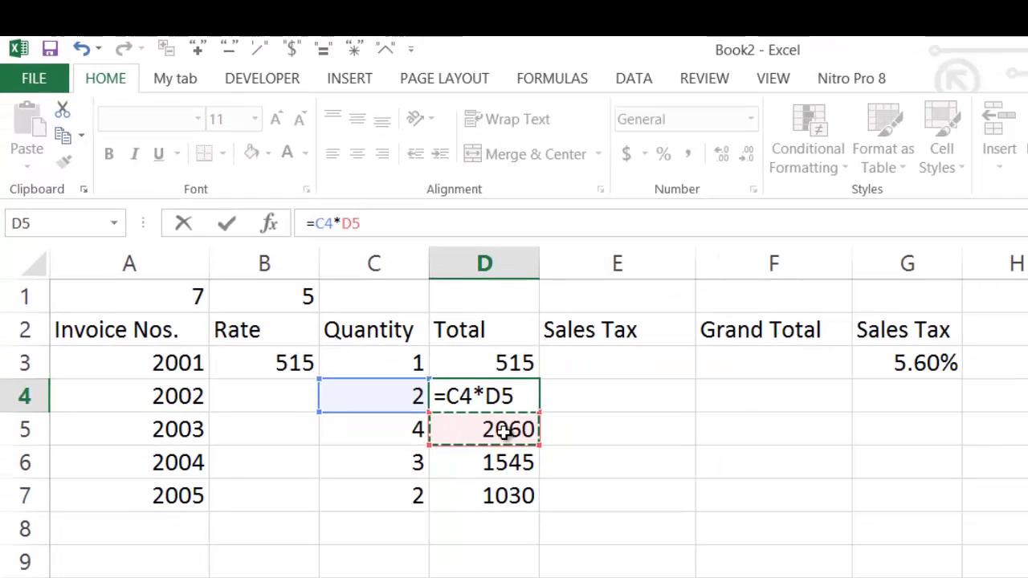
left_click(680, 431)
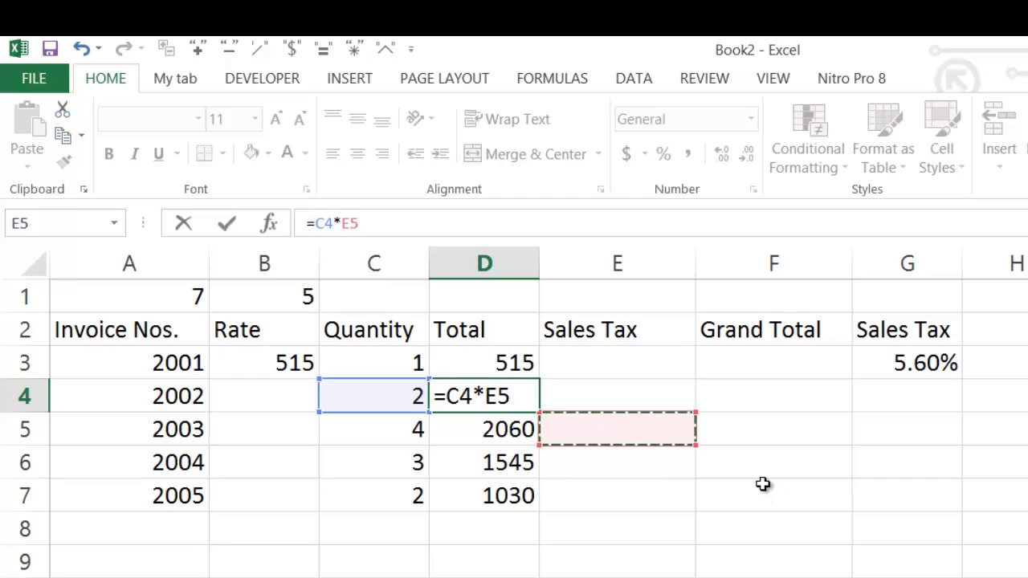
key("Escape")
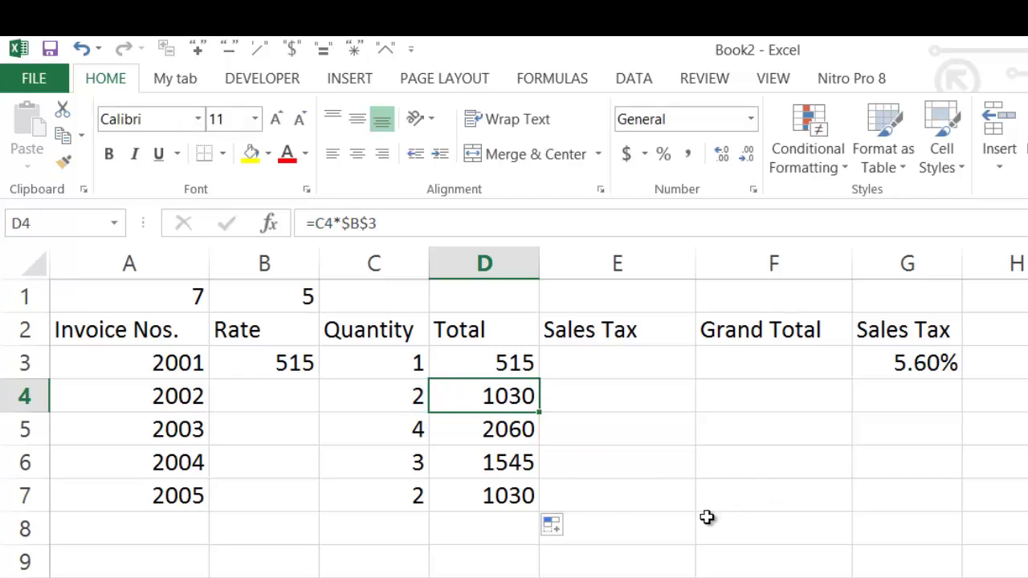
left_click(514, 429)
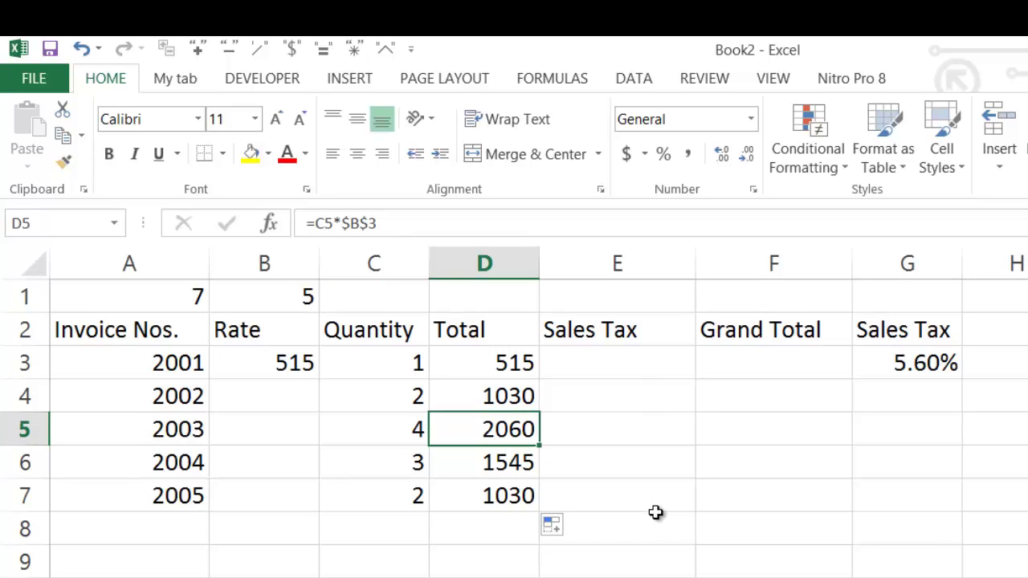
Enter the formula =D3*$G$3 in E3 to calculate the first invoice's sales tax from the fixed tax rate cell
left_click(610, 364)
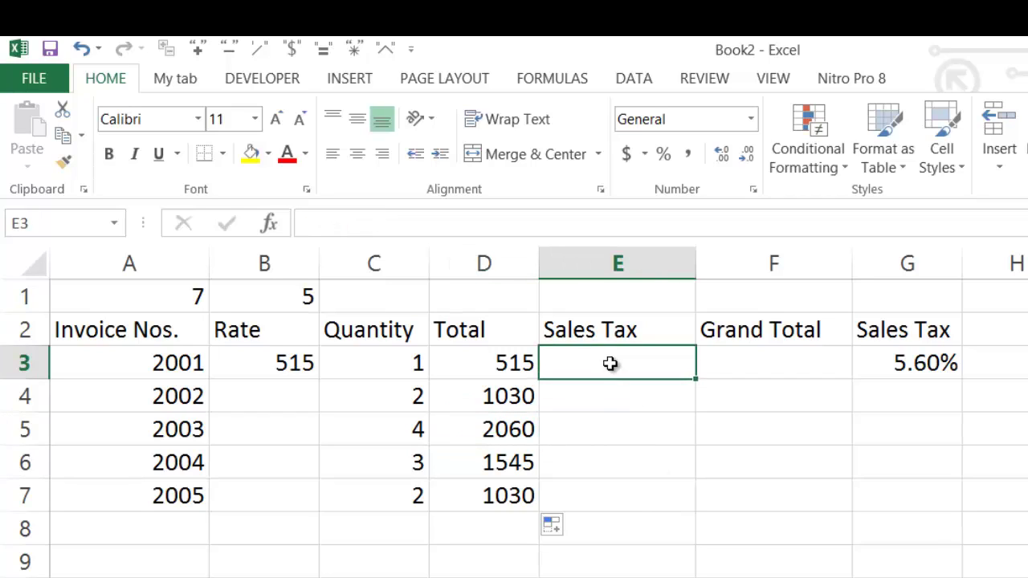
left_click(923, 363)
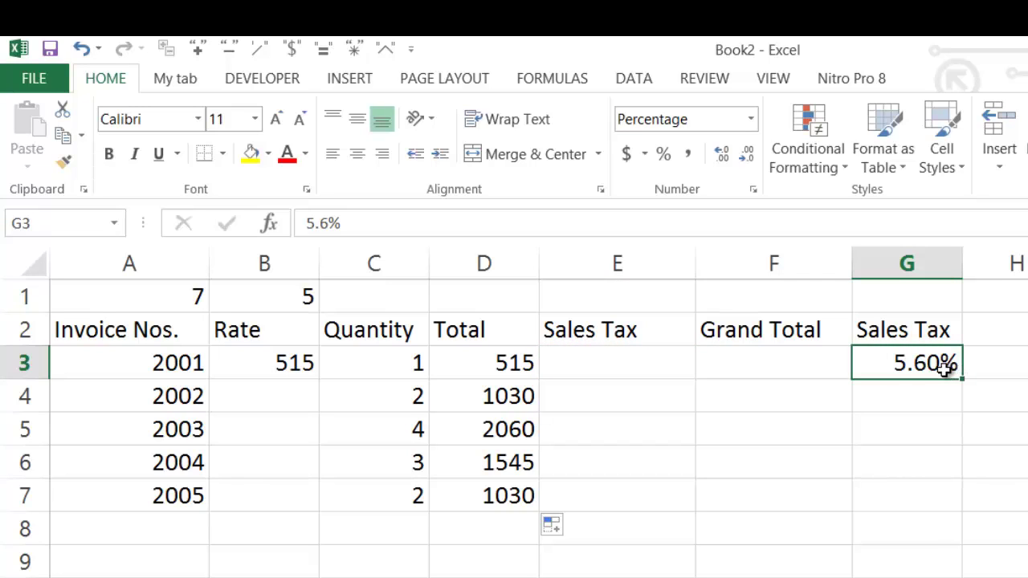
left_click(648, 370)
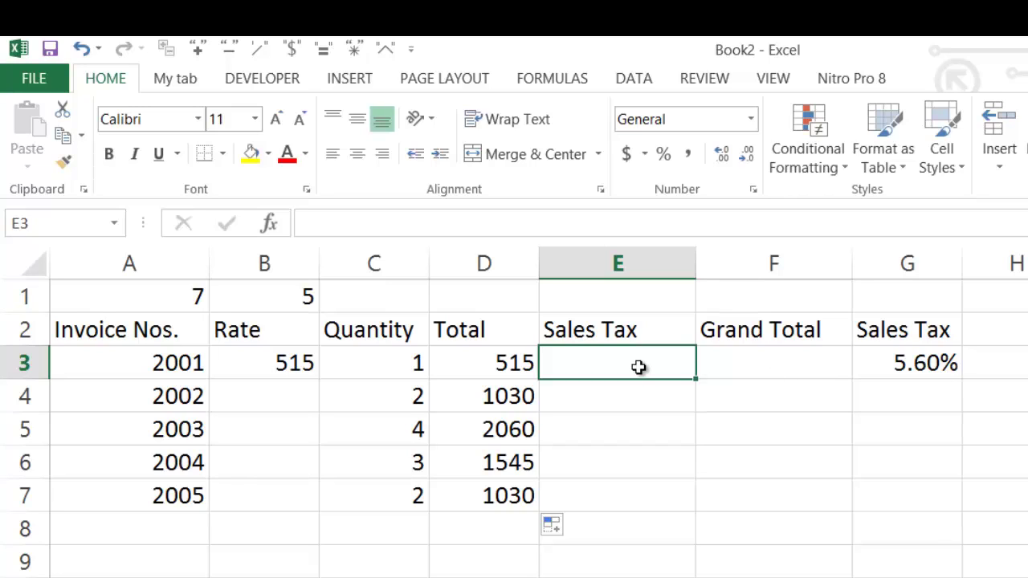
type("=")
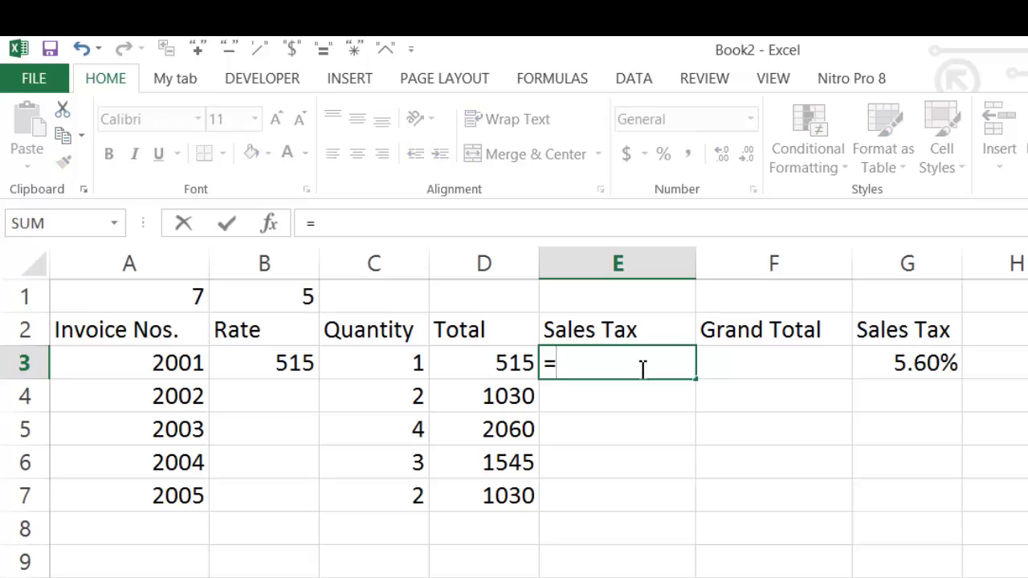
left_click(493, 363)
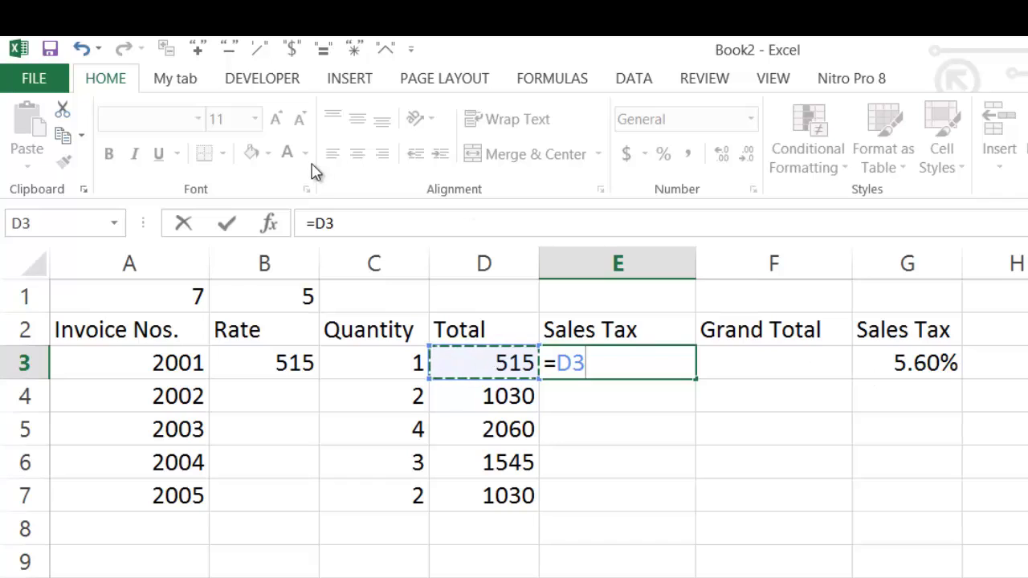
left_click(354, 49)
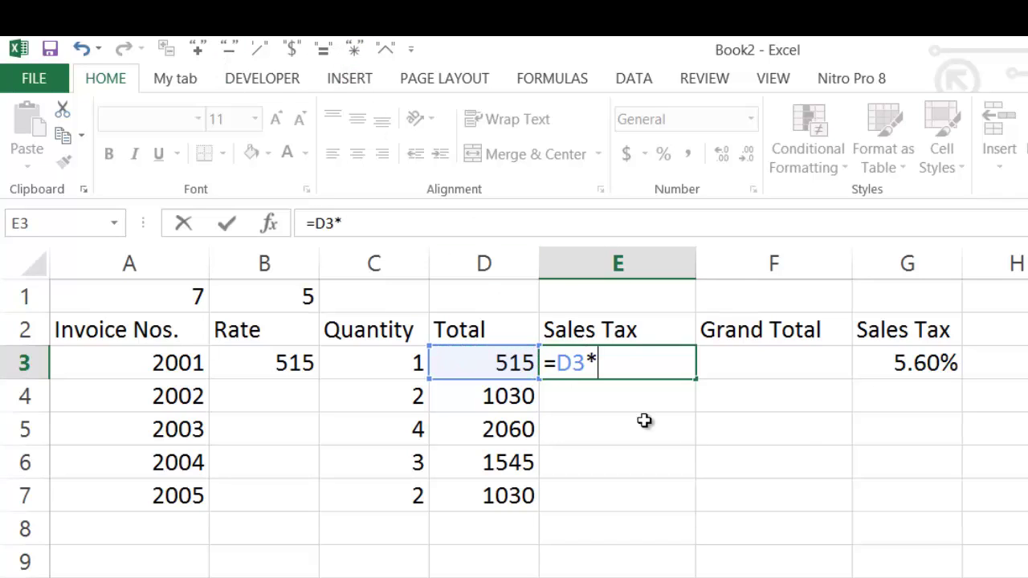
left_click(929, 364)
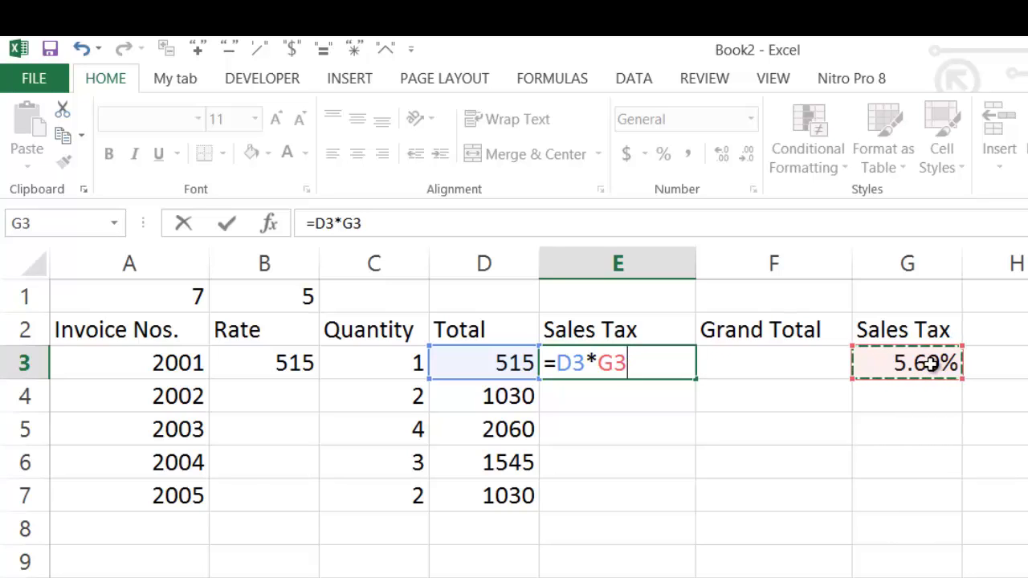
key("F4")
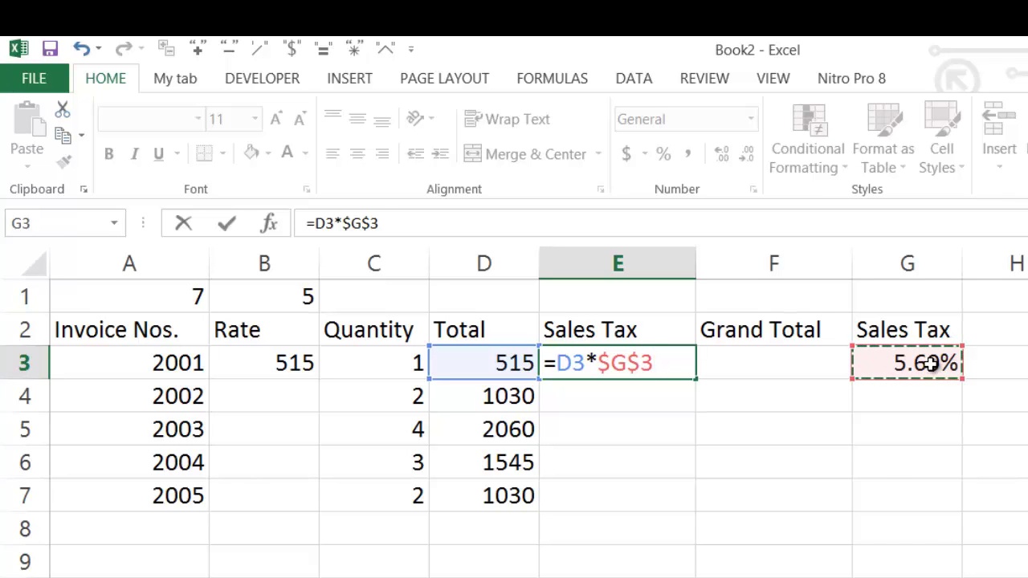
key("Return")
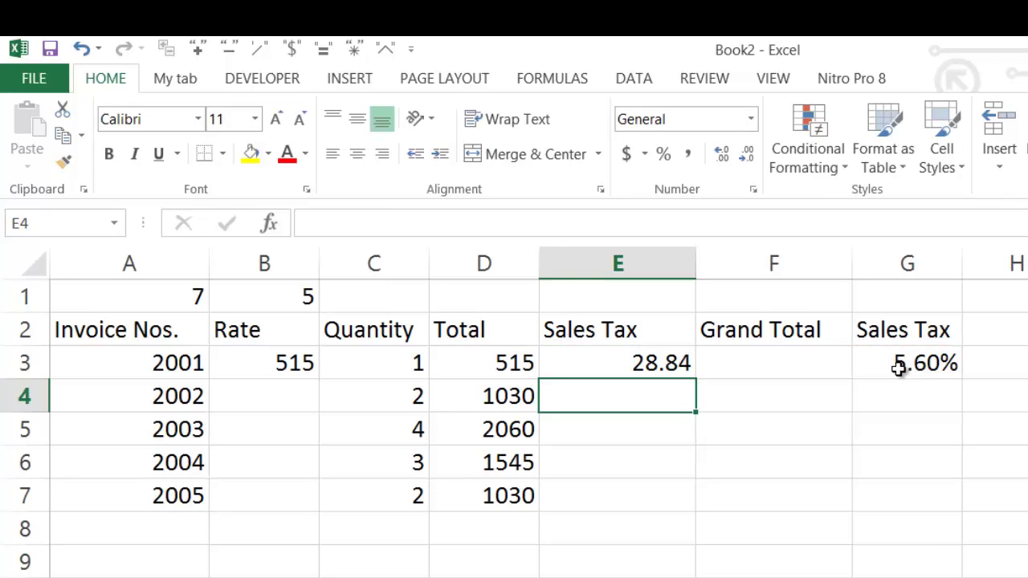
Fill the Sales Tax formula from E3 down through E7 and check the copied formulas in E4:E7
left_click(650, 361)
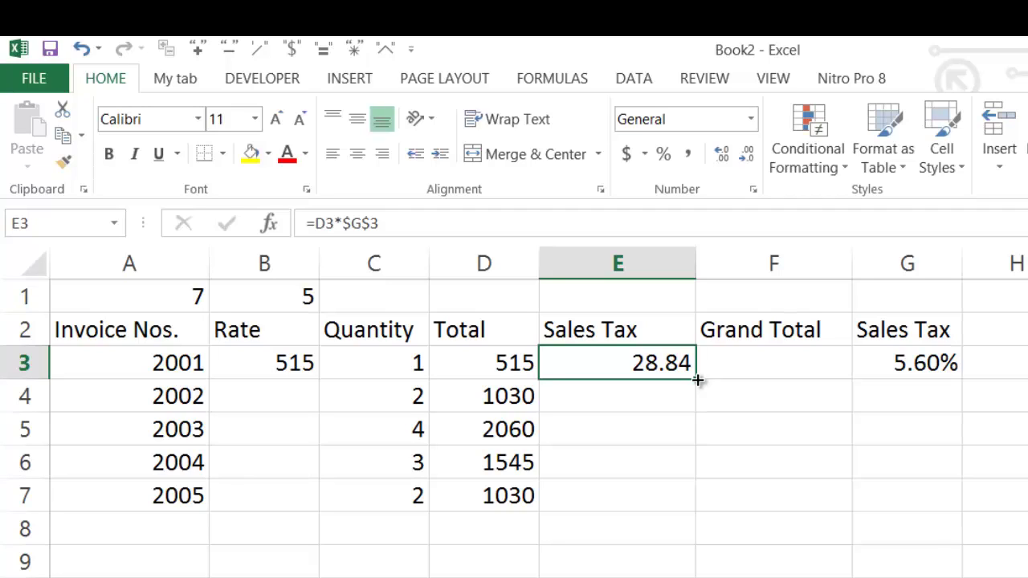
left_click_drag(698, 381, 717, 504)
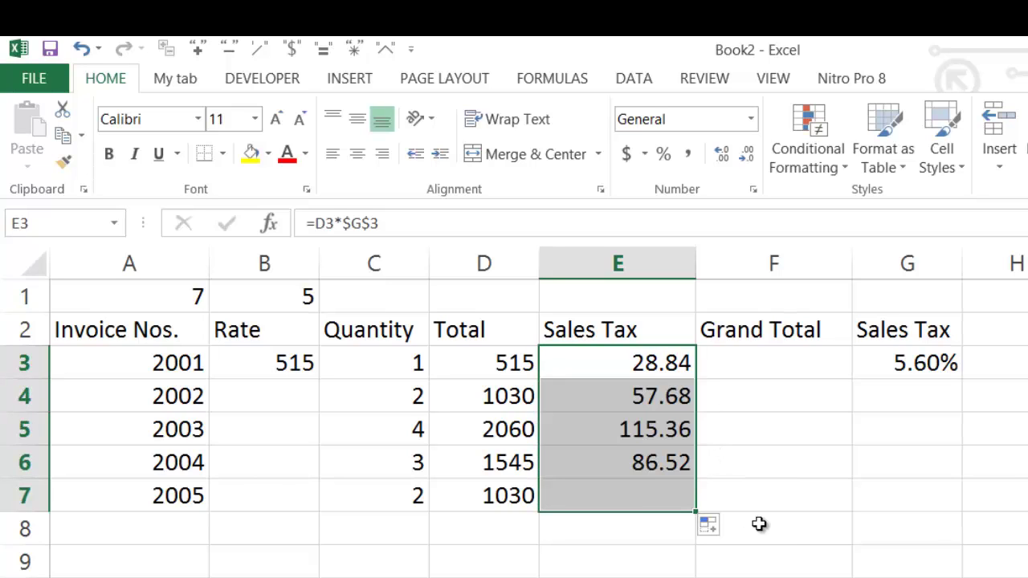
left_click(772, 368)
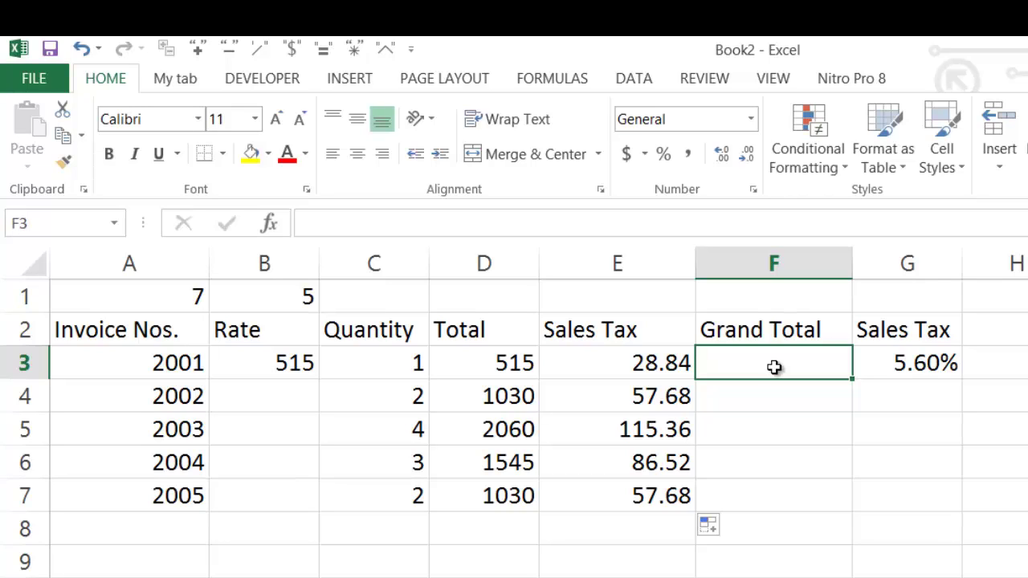
left_click(663, 395)
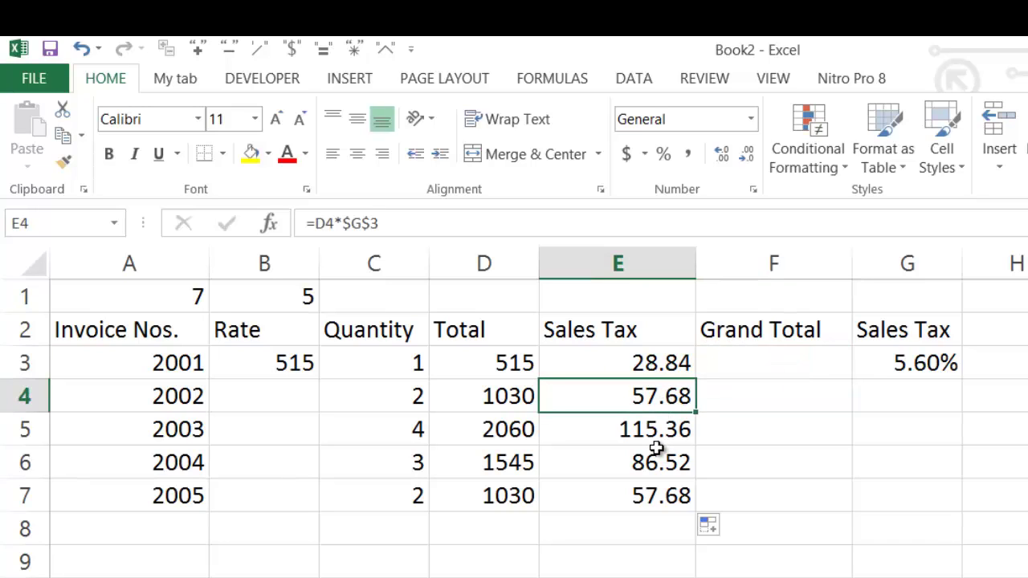
left_click(657, 430)
left_click(665, 469)
left_click(667, 496)
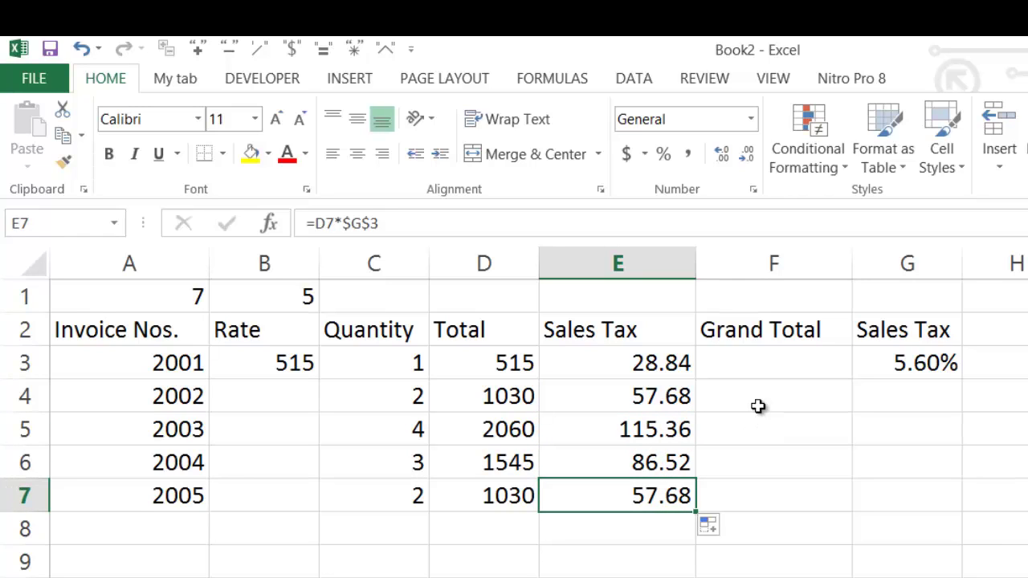
Enter the formula =D3+E3 in F3 to add the first invoice's Total and Sales Tax into its Grand Total
left_click(763, 361)
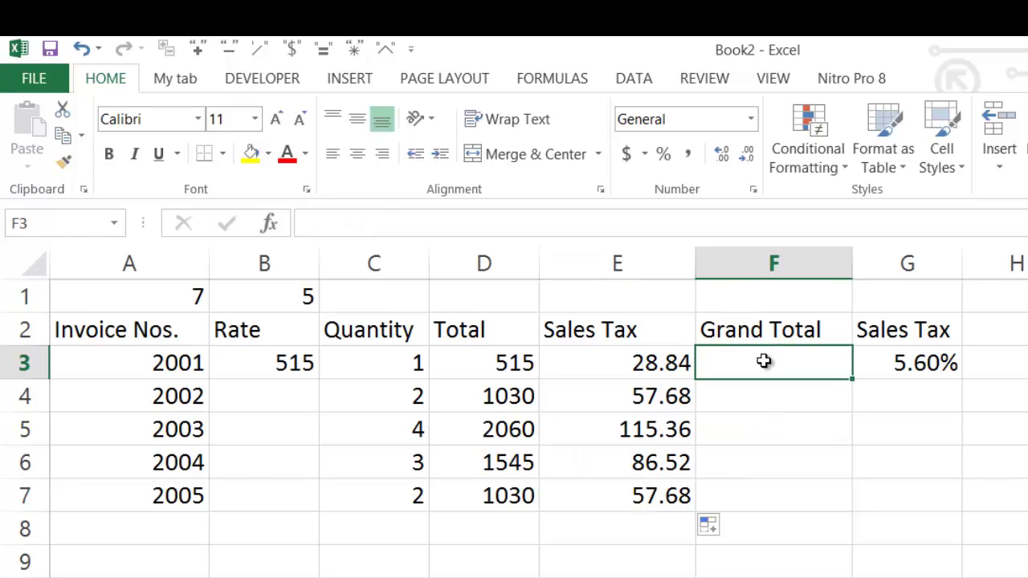
left_click(496, 330)
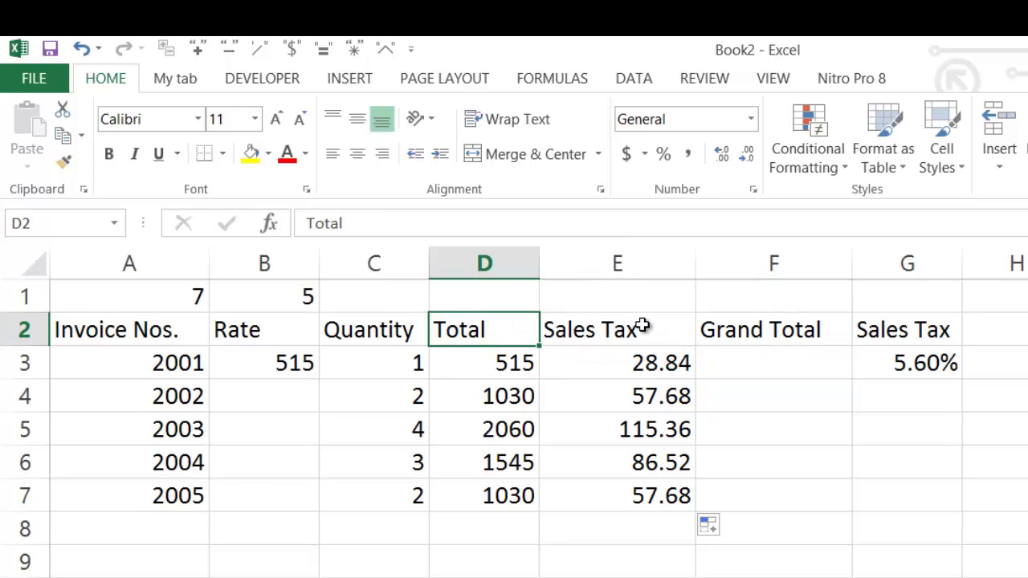
left_click(665, 337)
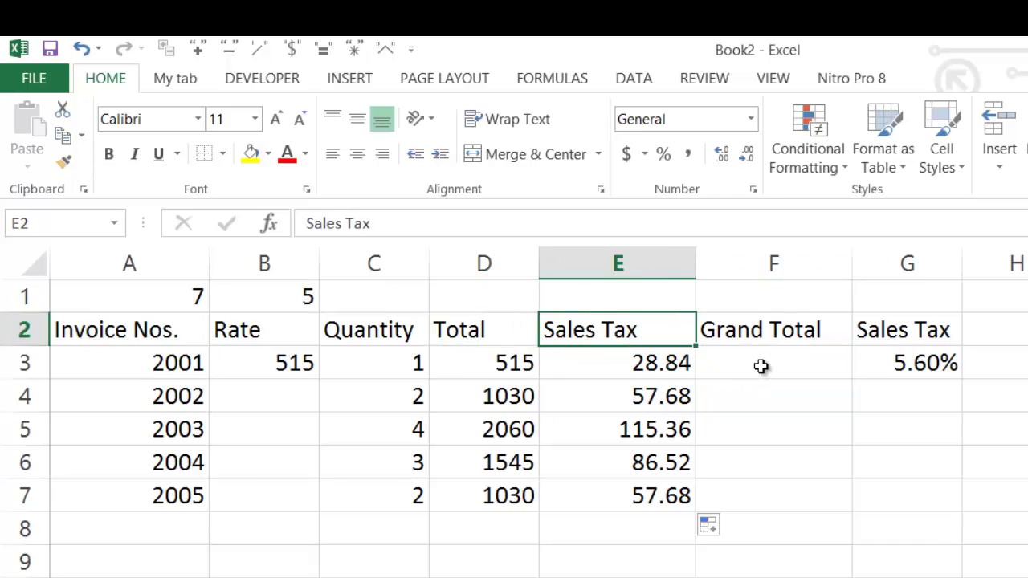
left_click(754, 368)
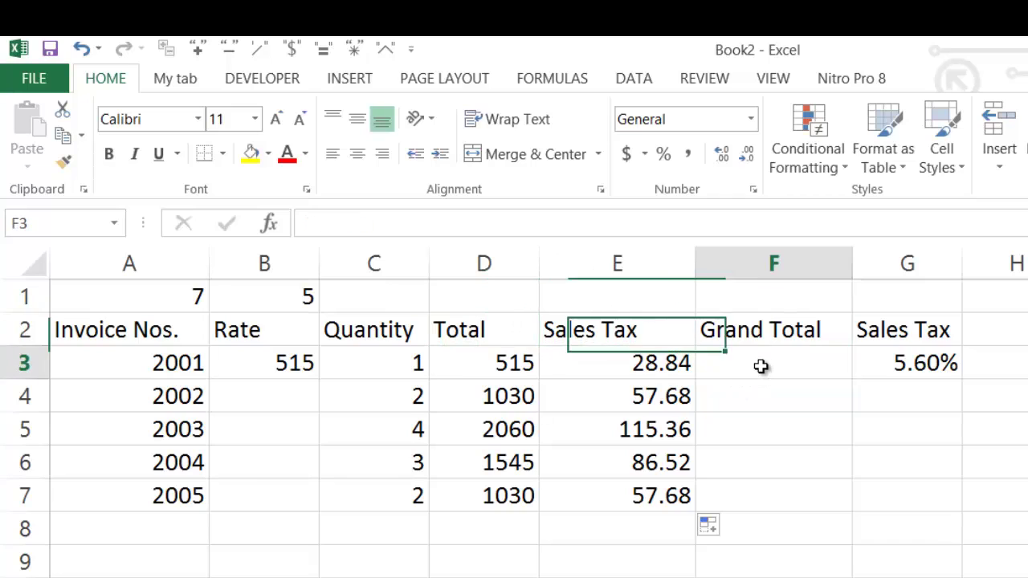
left_click(510, 364)
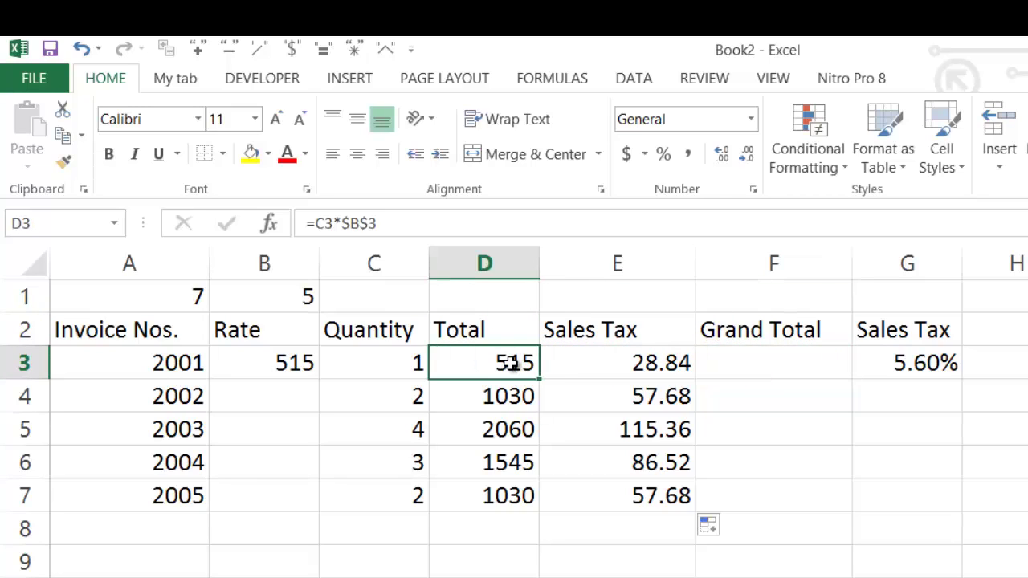
left_click(666, 364)
left_click(776, 361)
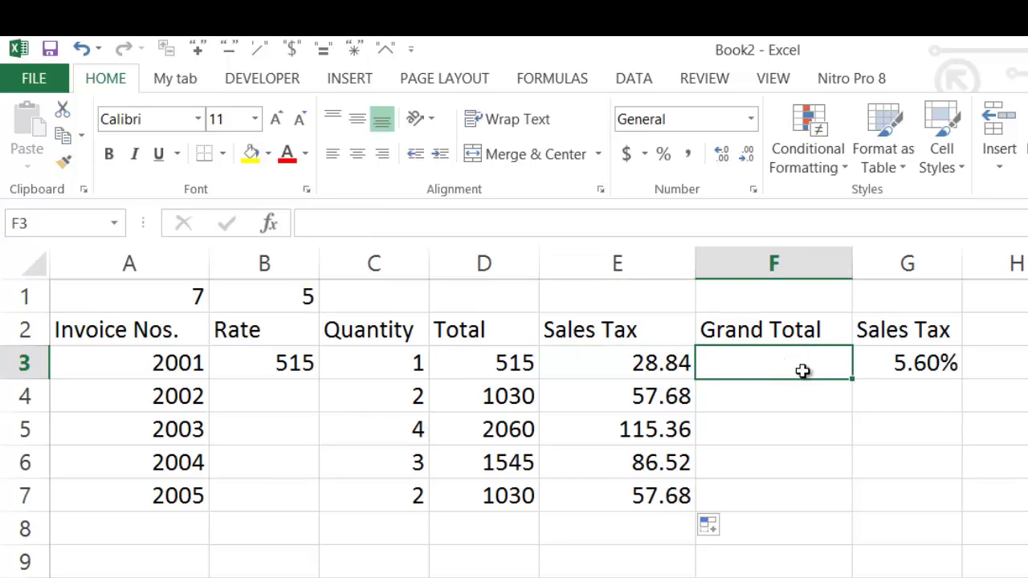
type("=")
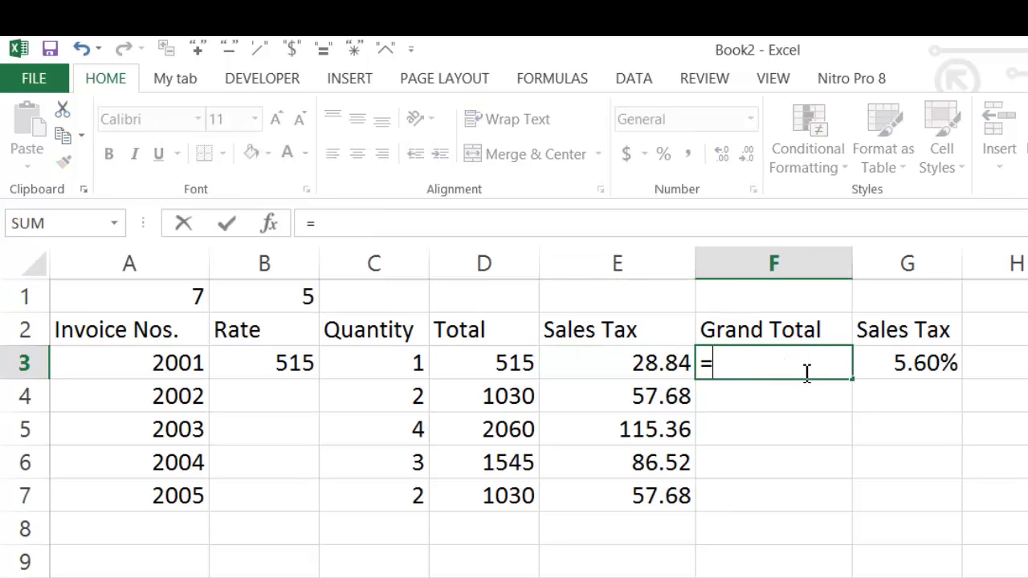
left_click(508, 363)
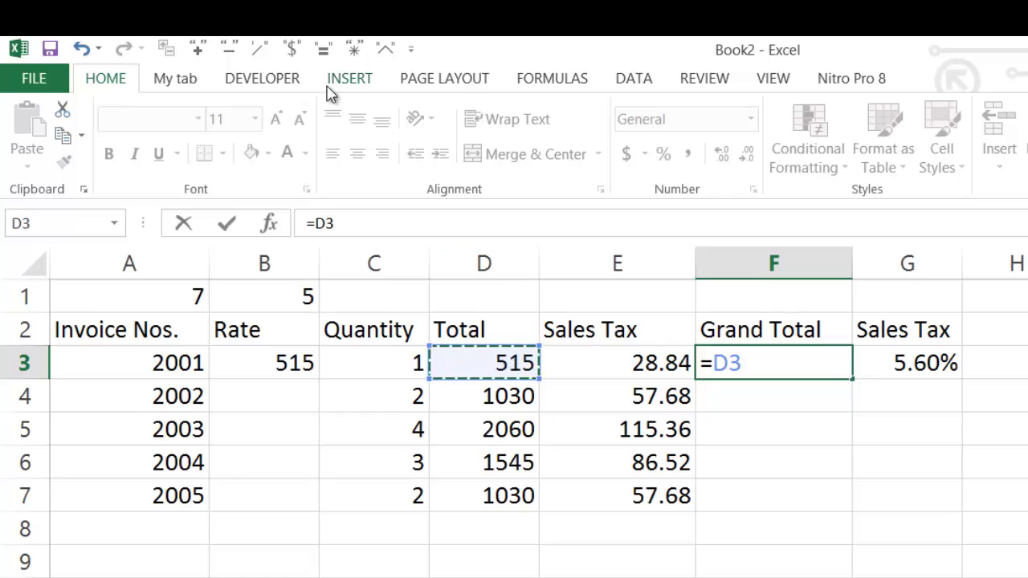
left_click(198, 51)
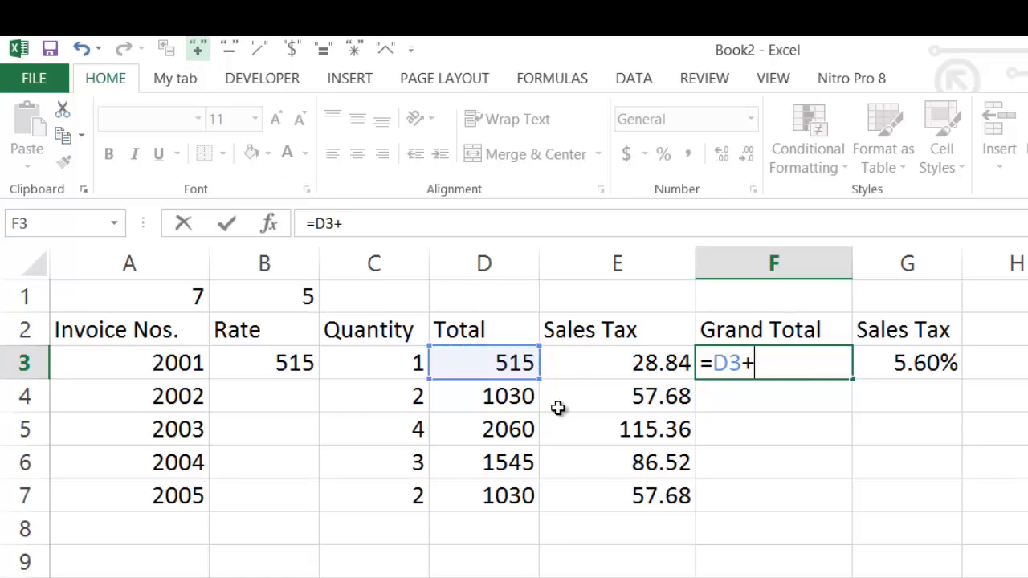
left_click(643, 367)
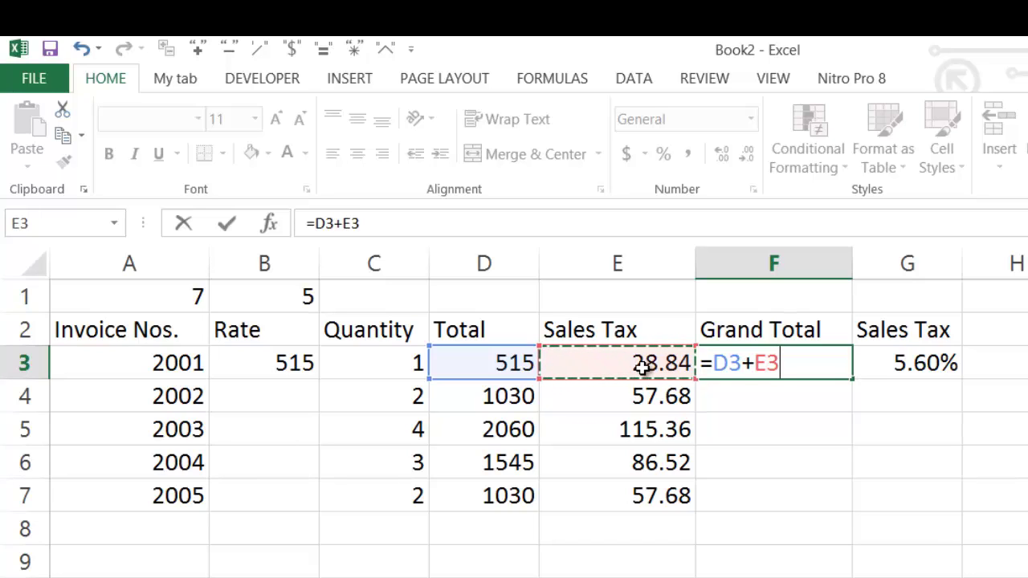
key("Return")
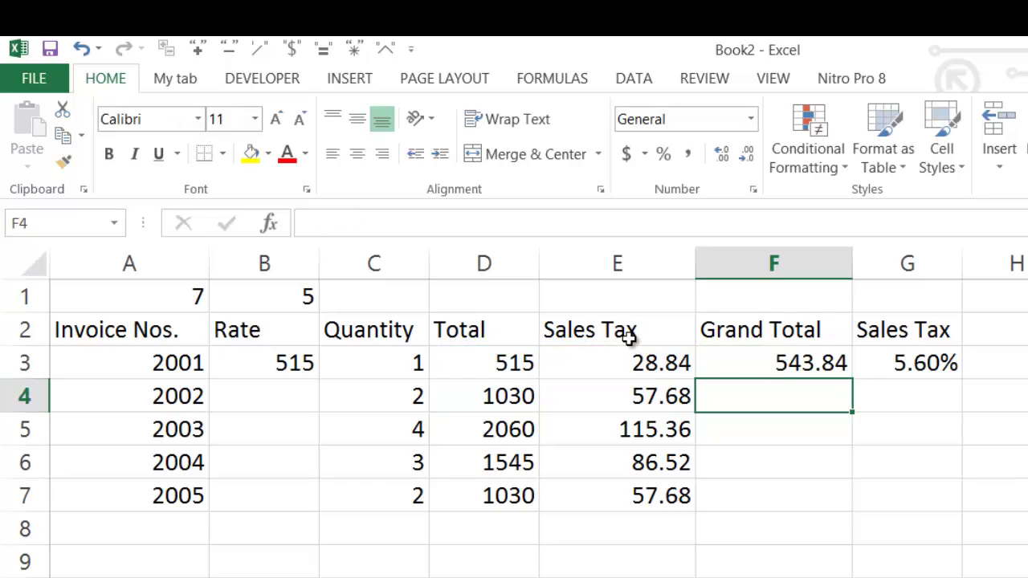
Fill the Grand Total formula from F3 down through F7 and check the relative references copied into F4:F6
left_click(792, 362)
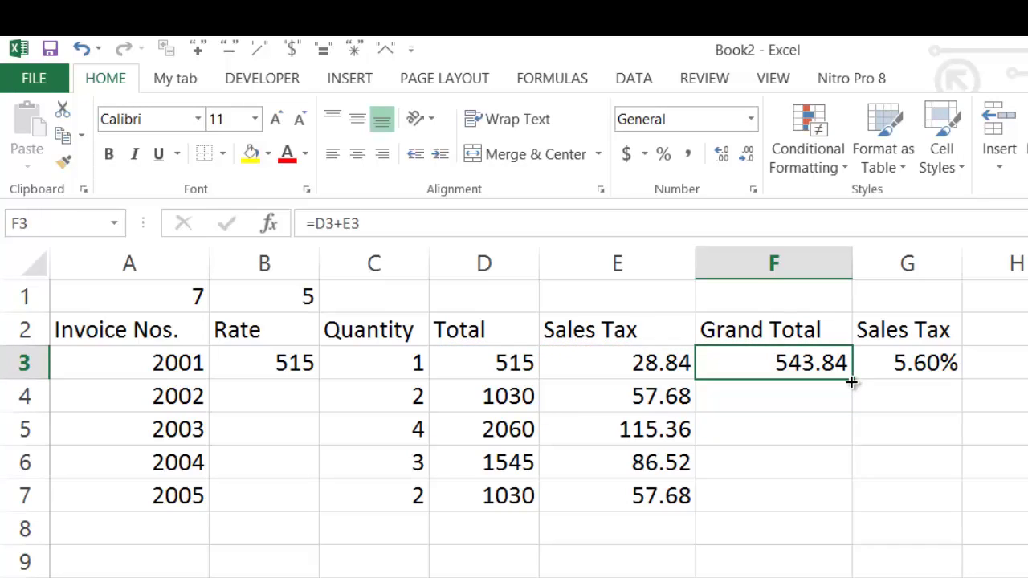
left_click_drag(854, 388, 879, 502)
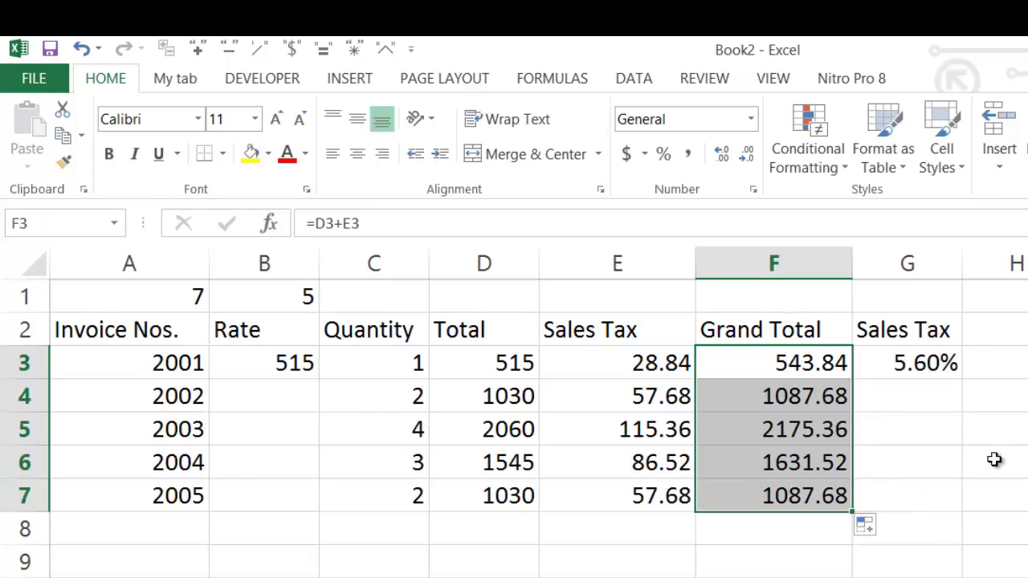
left_click(975, 542)
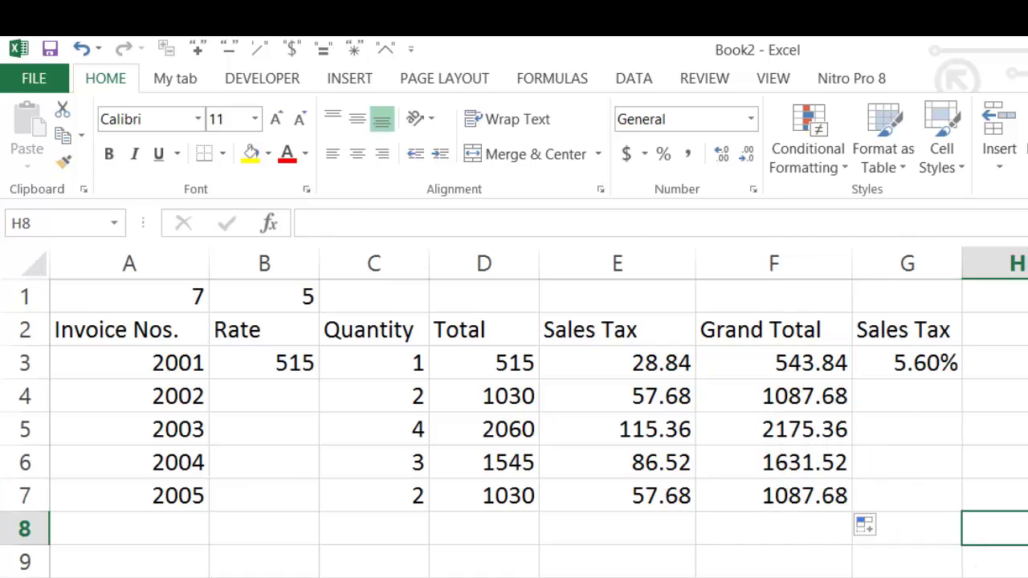
left_click(800, 365)
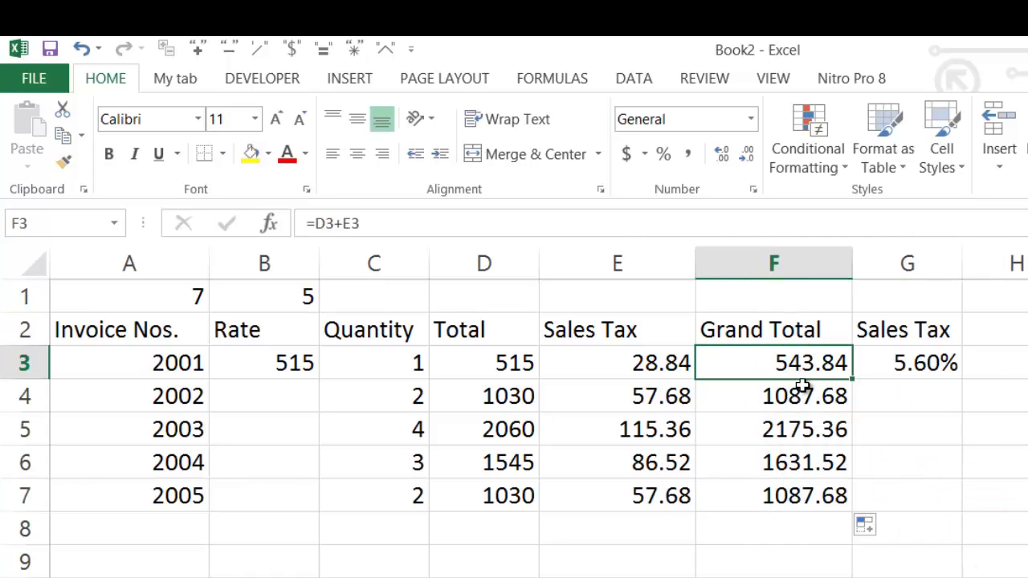
left_click(806, 401)
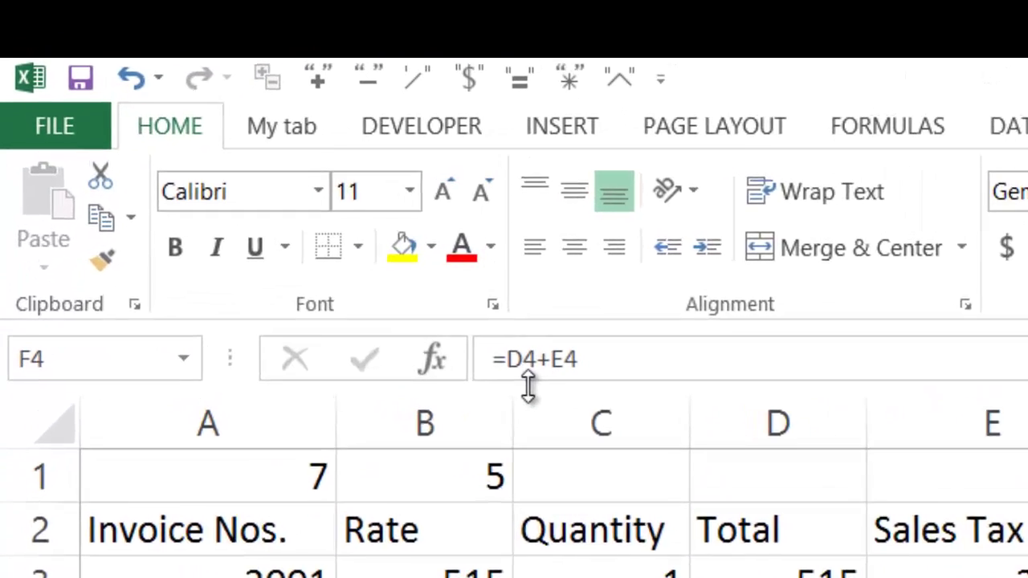
key("Down")
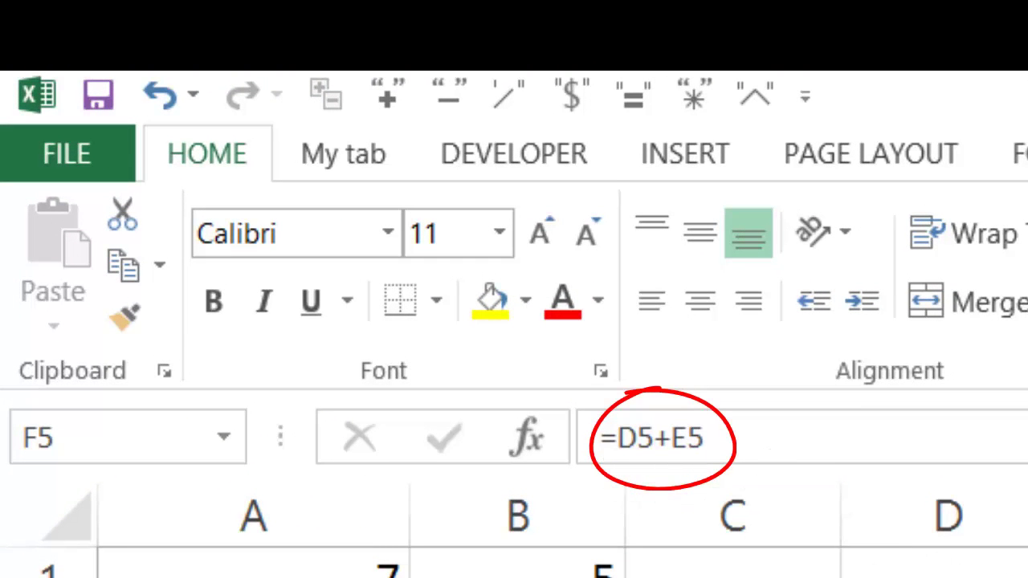
key("Down")
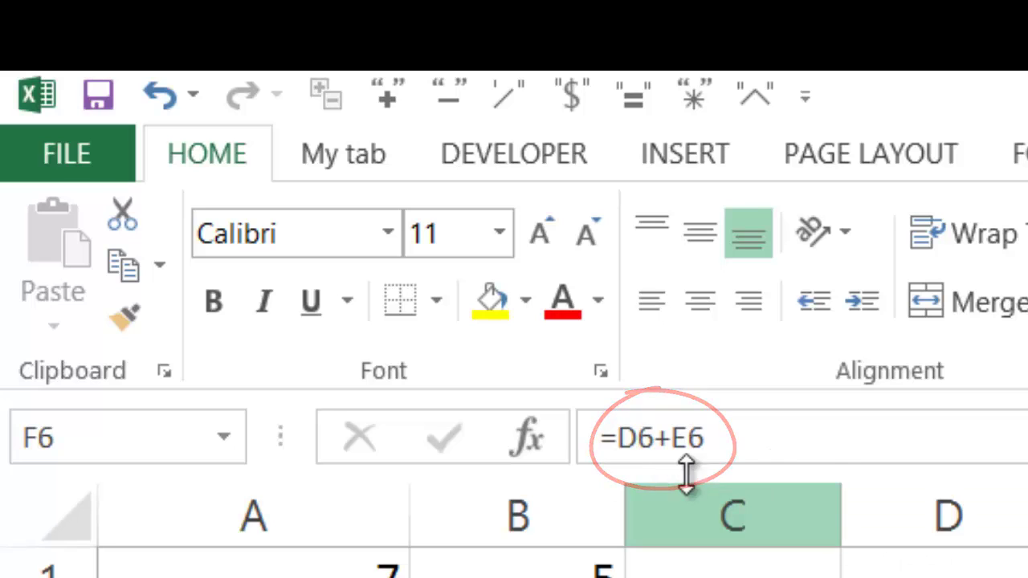